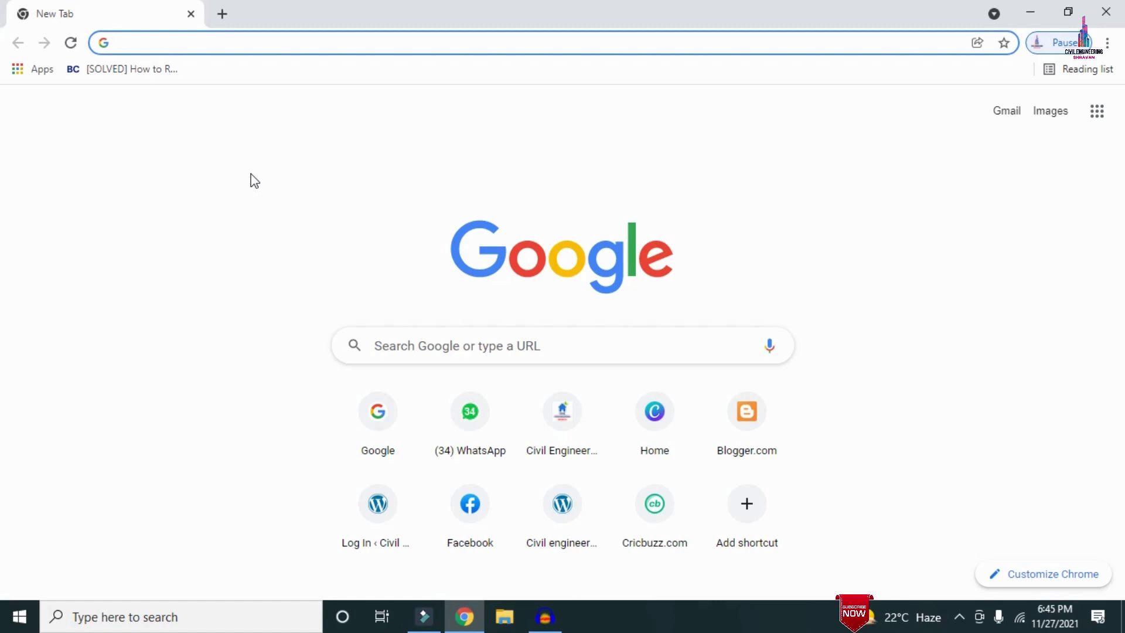
Load civilbasics123.com in Chrome and scroll through the home page's post list
{"action": "type", "text": "http://civilbasics123.com/"}
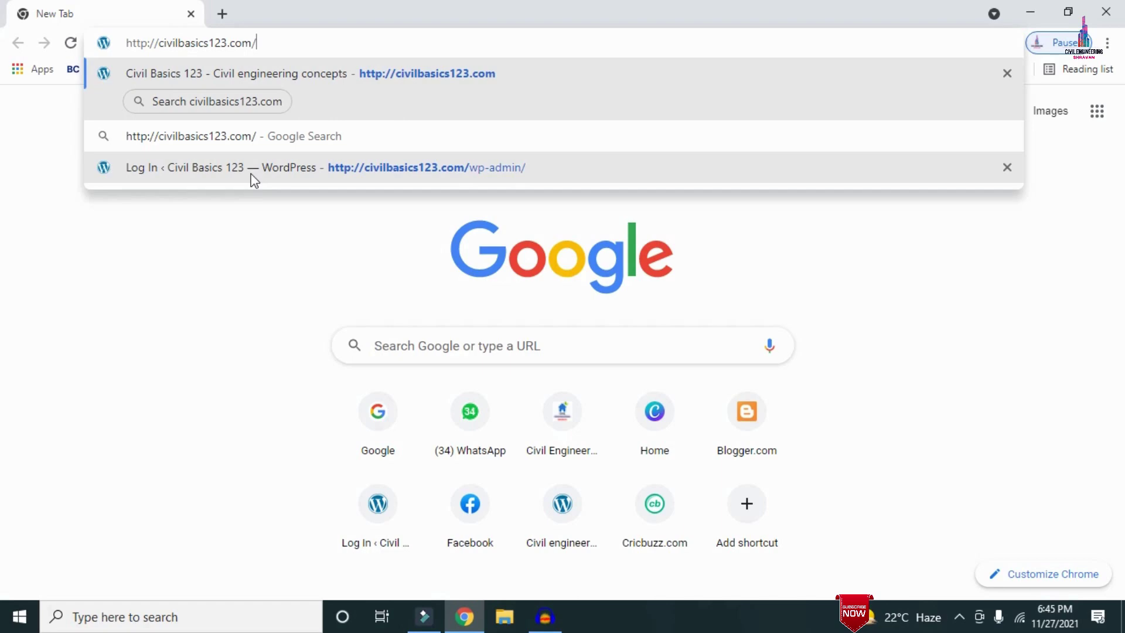
{"action": "key", "text": "Return"}
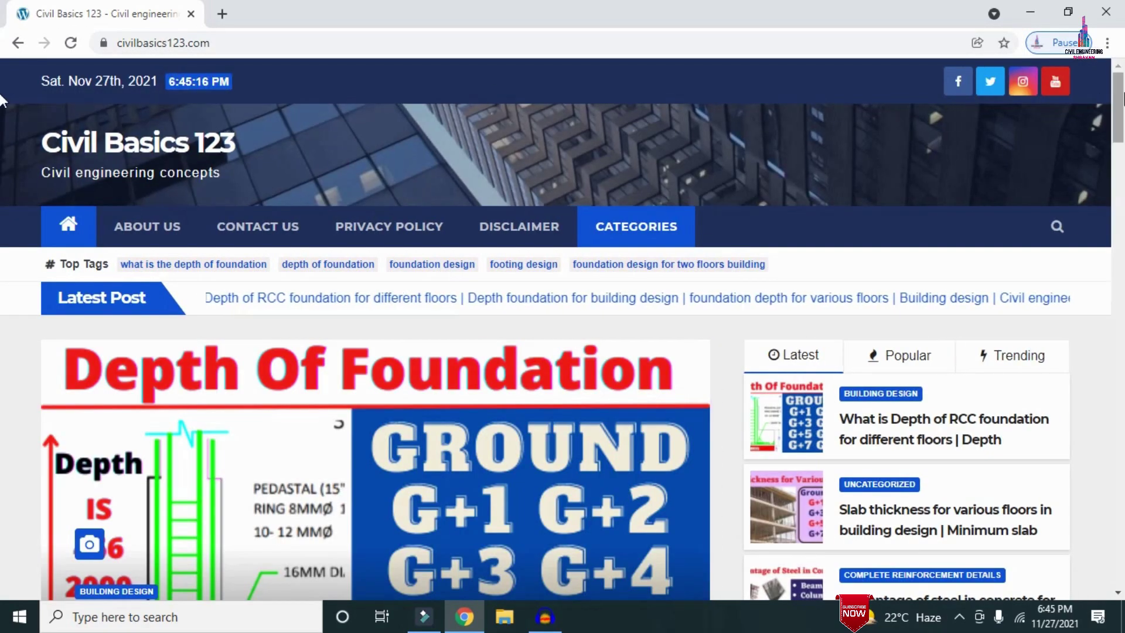
{"action": "scroll", "coordinate": [2, 100], "scroll_direction": "down", "scroll_amount": 6}
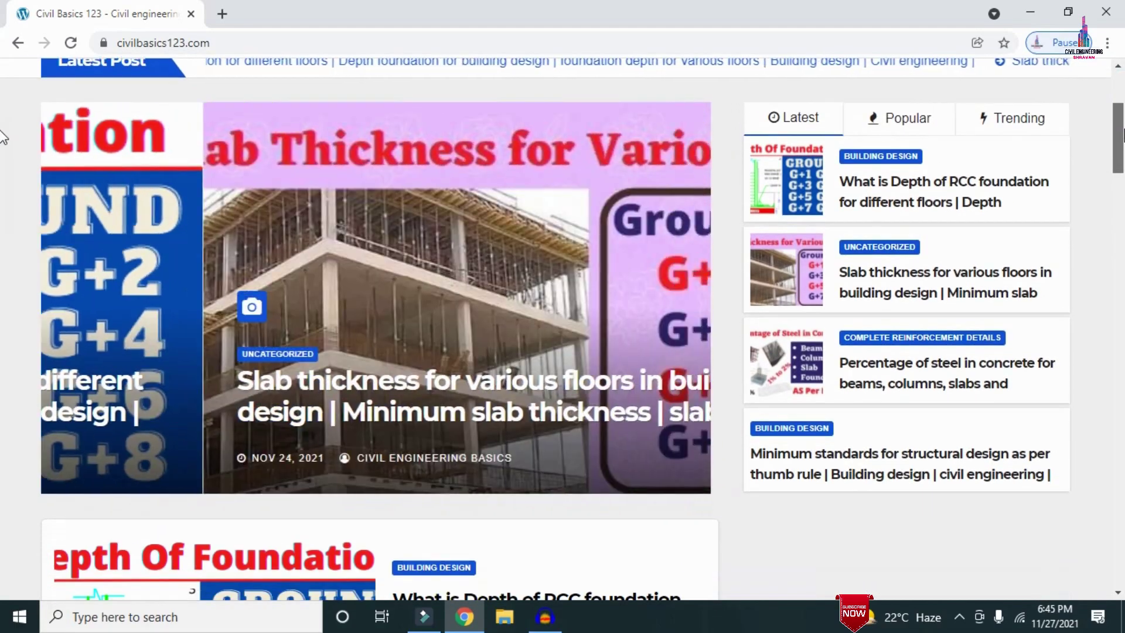
{"action": "scroll", "coordinate": [2, 155], "scroll_direction": "down", "scroll_amount": 4}
{"action": "scroll", "coordinate": [2, 182], "scroll_direction": "up", "scroll_amount": 10}
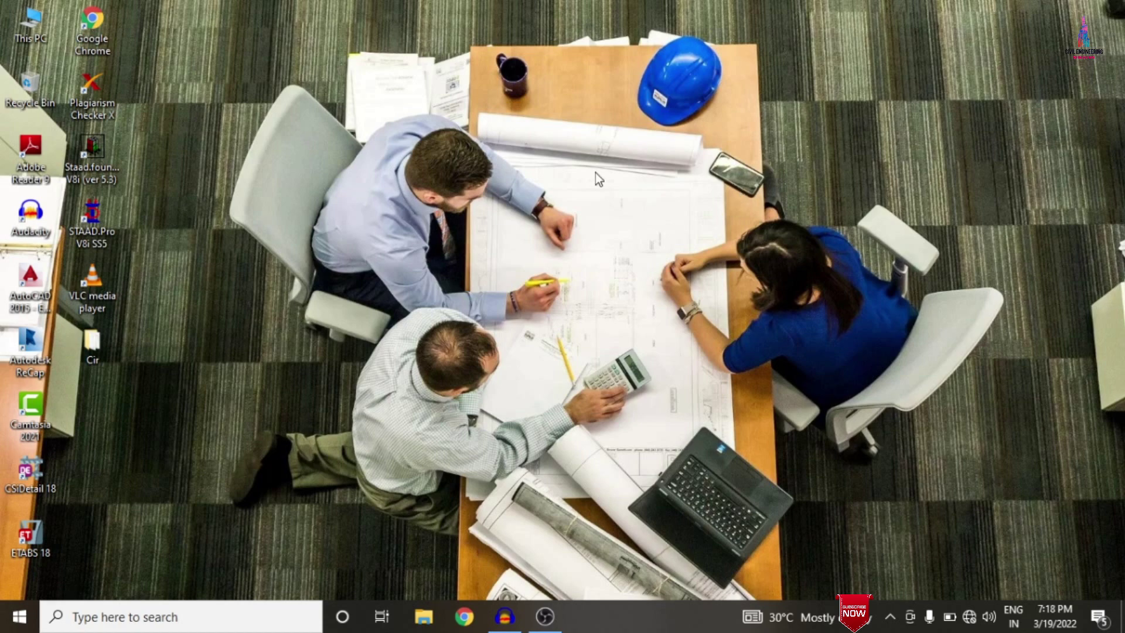
Launch ETABS 18 and show the story 6 plan (Z = 21 m) in the right window
{"action": "double_click", "coordinate": [44, 524]}
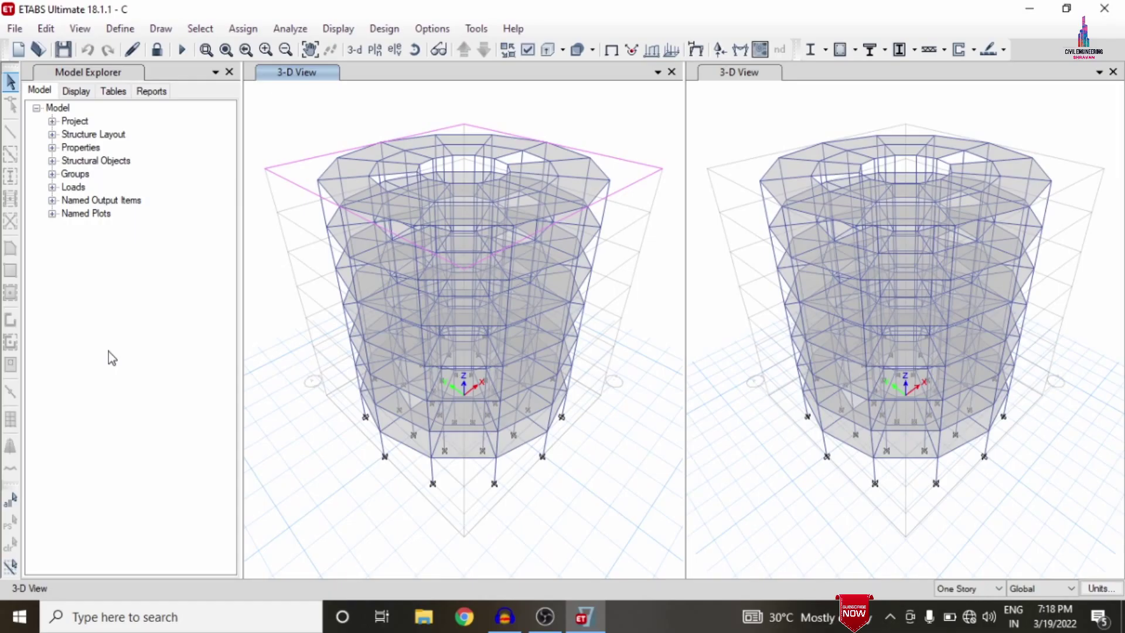
{"action": "left_click", "coordinate": [761, 69]}
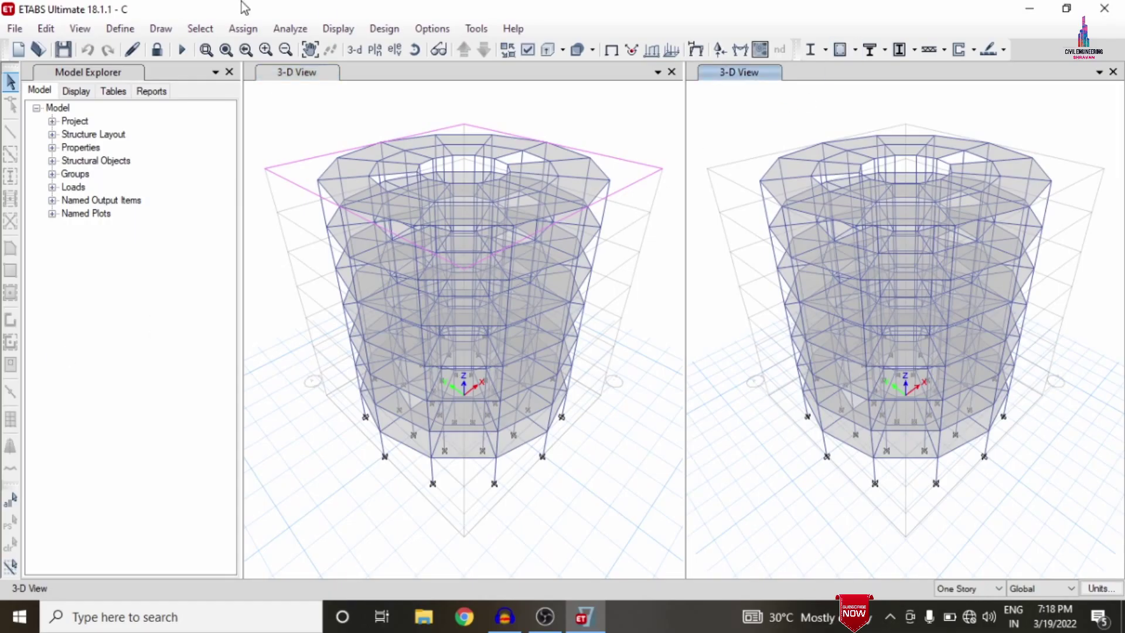
{"action": "left_click", "coordinate": [375, 49]}
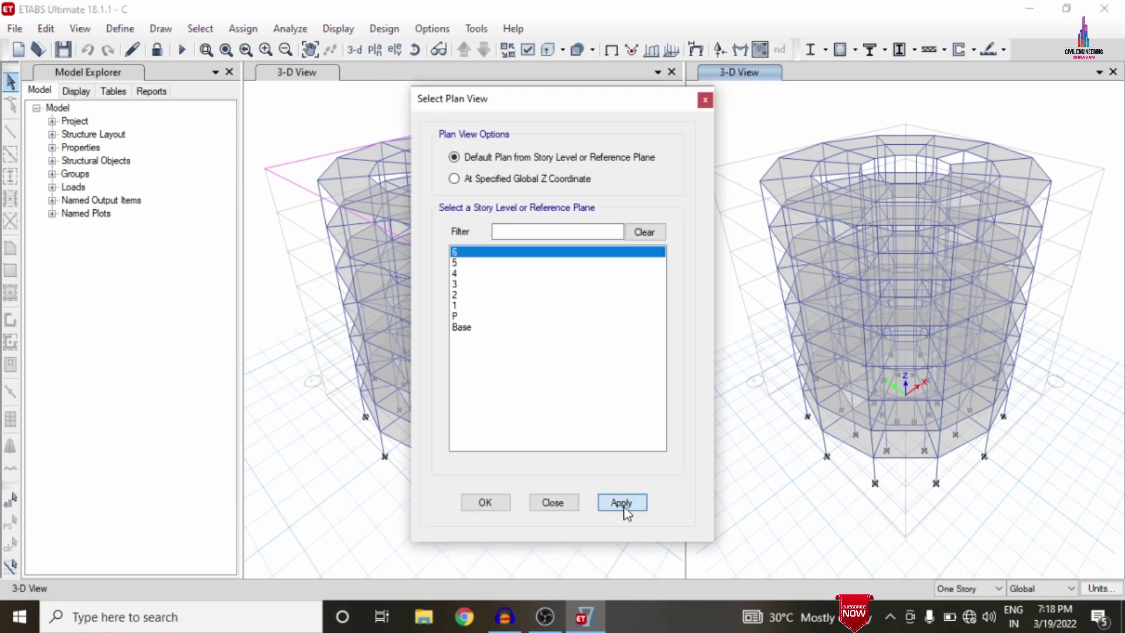
{"action": "left_click", "coordinate": [623, 510]}
{"action": "left_click", "coordinate": [485, 503]}
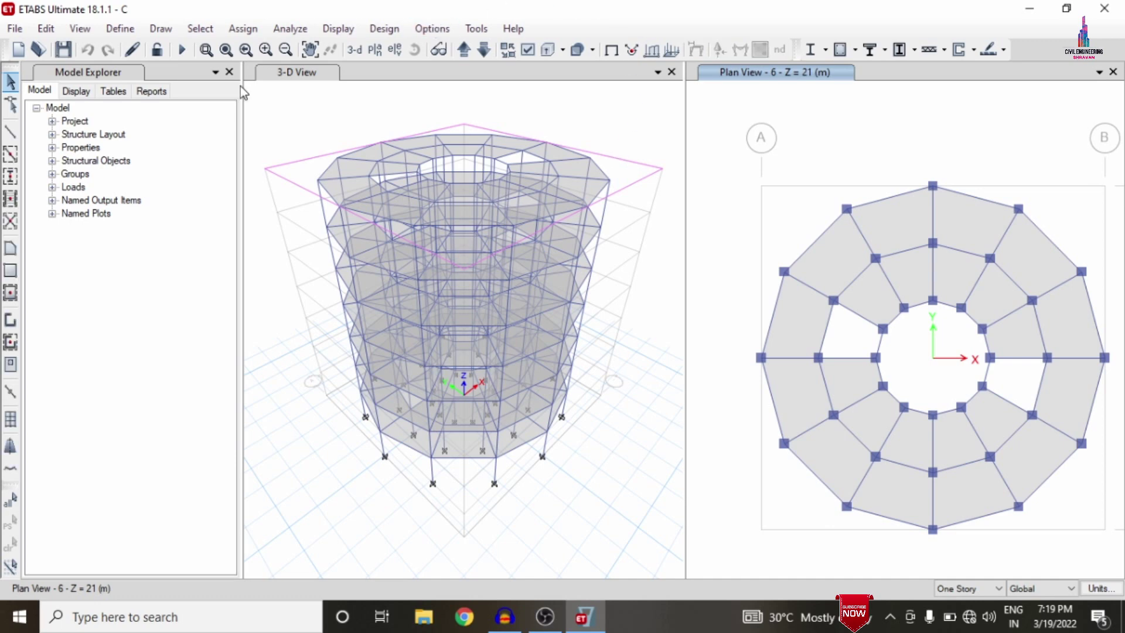
Run the analysis and view the Dead load displacements (max 10.821) in 3-D
{"action": "left_click", "coordinate": [291, 28]}
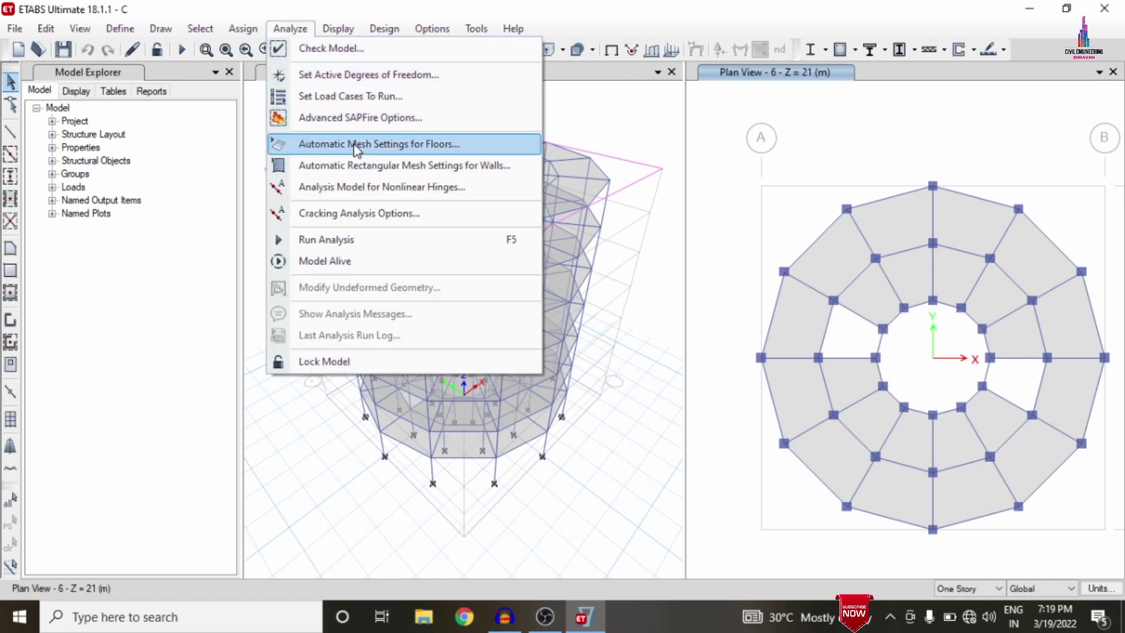
{"action": "left_click", "coordinate": [413, 95]}
{"action": "left_click", "coordinate": [821, 440]}
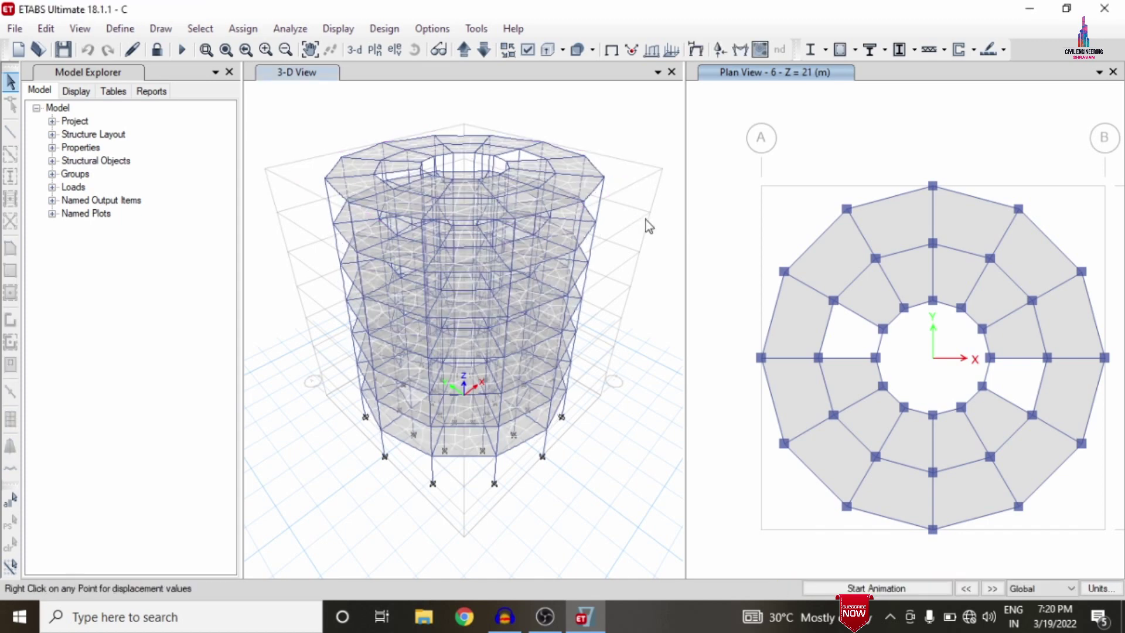
{"action": "left_click", "coordinate": [569, 103]}
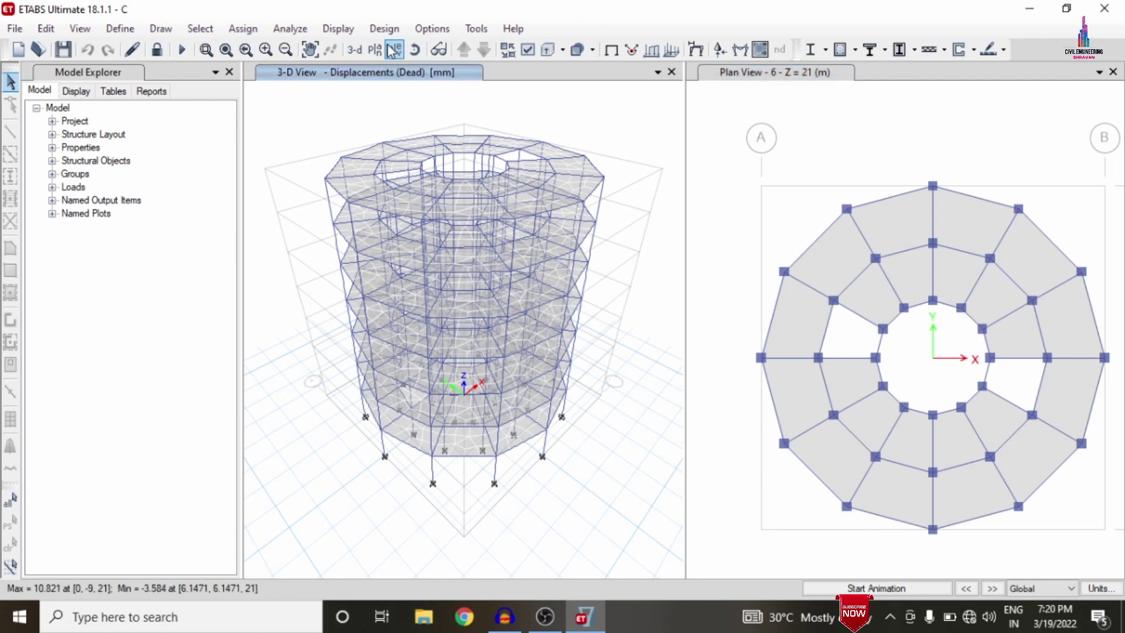
{"action": "left_click", "coordinate": [338, 28]}
Plot the frames' Dead-load Shear 2-2 diagram, then switch it to Moment 3-3
{"action": "mouse_move", "coordinate": [399, 123]}
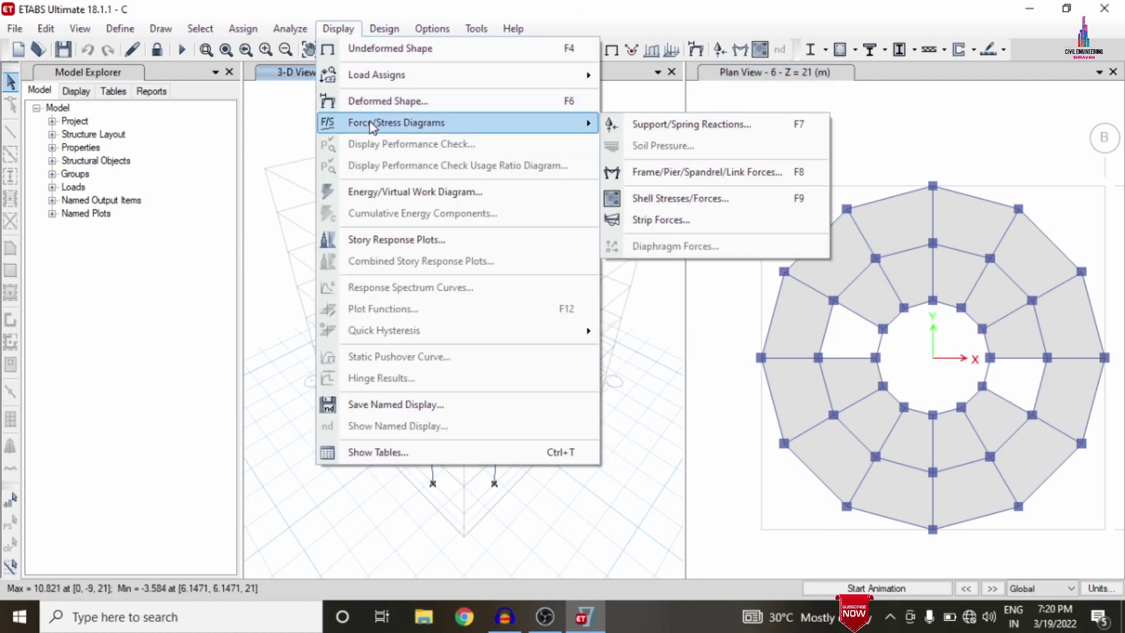
{"action": "left_click", "coordinate": [703, 172]}
{"action": "left_click", "coordinate": [452, 240]}
{"action": "left_click", "coordinate": [639, 510]}
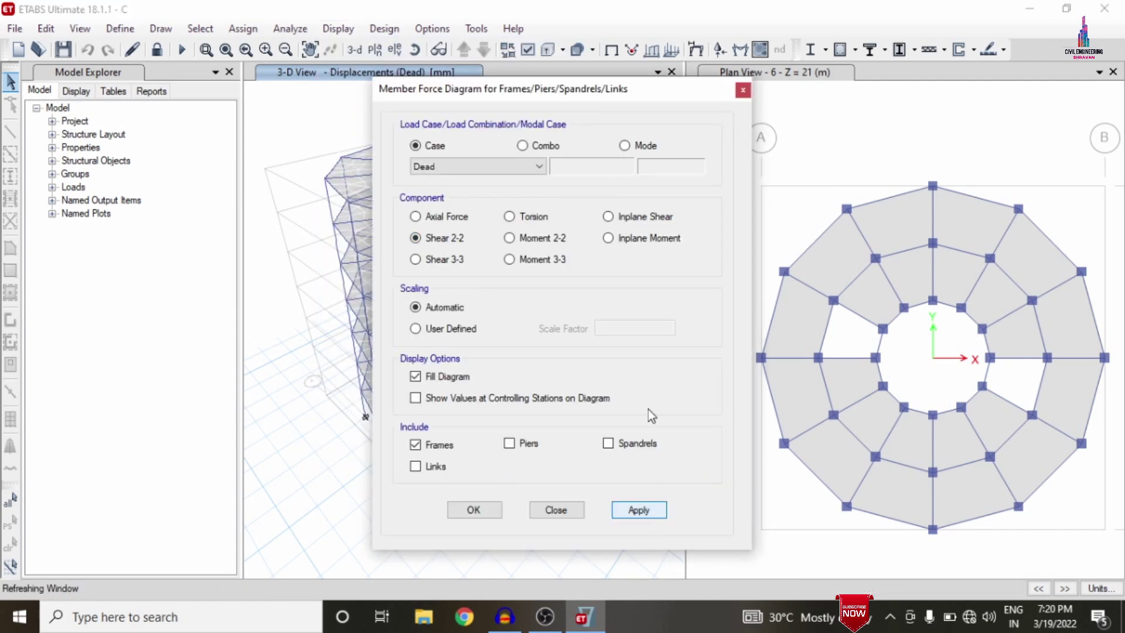
{"action": "left_click_drag", "start_coordinate": [569, 88], "coordinate": [873, 39]}
{"action": "left_click", "coordinate": [815, 211]}
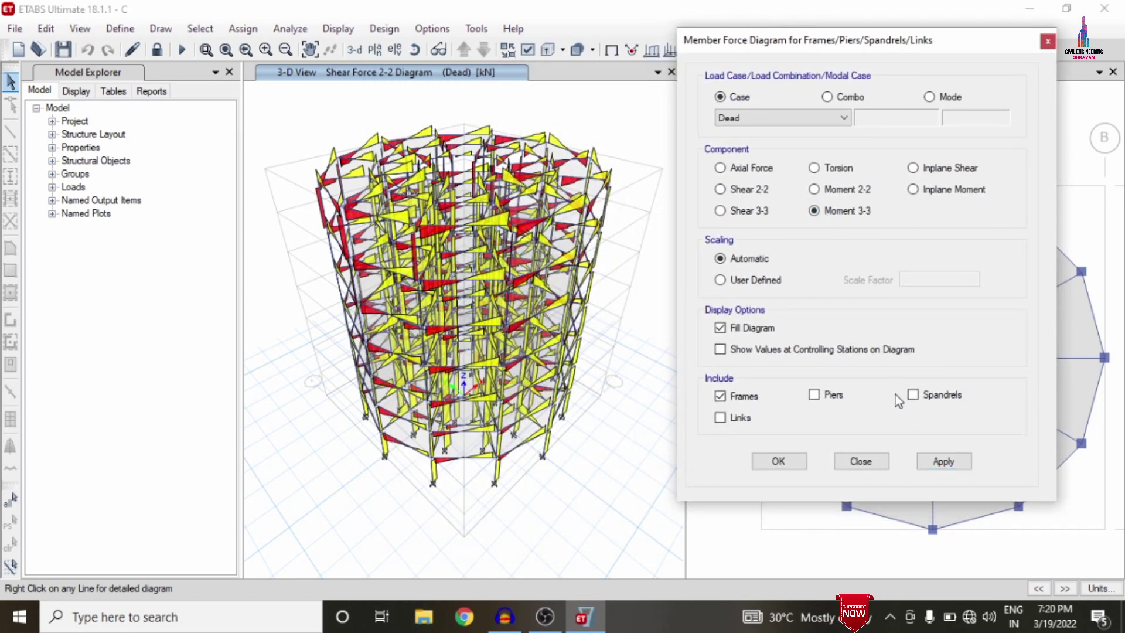
{"action": "left_click", "coordinate": [947, 463]}
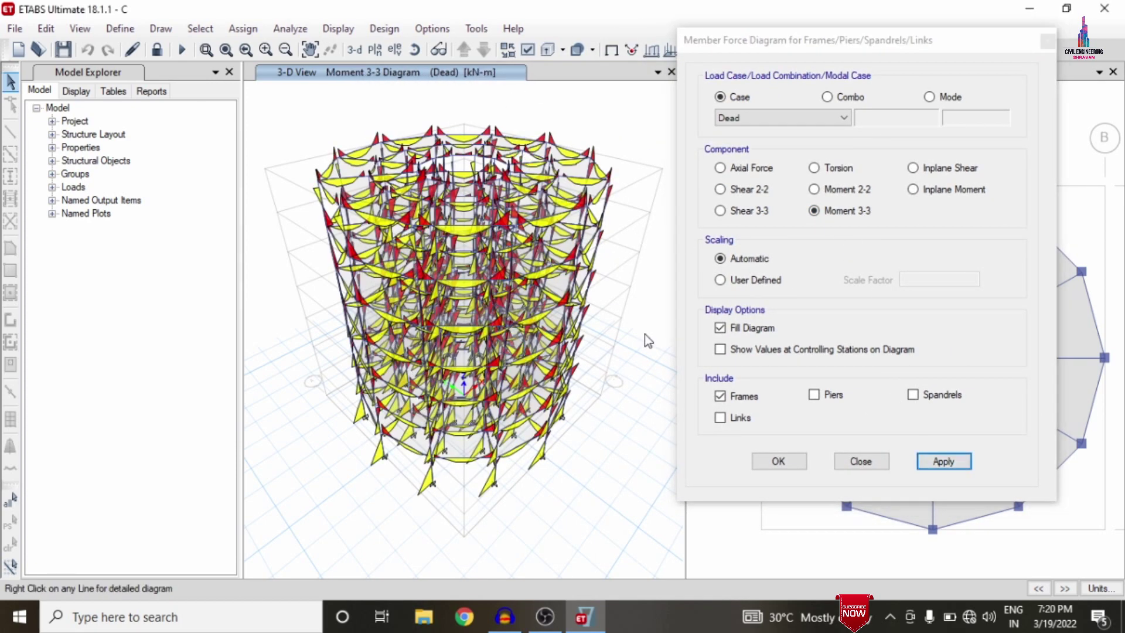
{"action": "left_click", "coordinate": [1047, 42]}
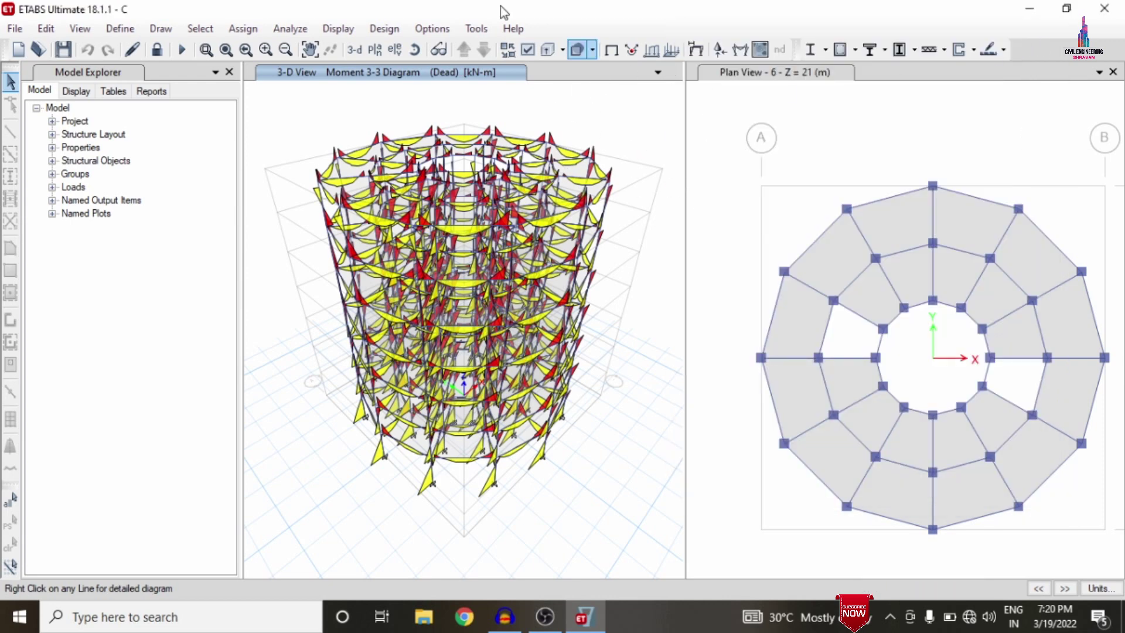
Unlock the model, deleting analysis results, and add X-direction design strips on layer A
{"action": "left_click", "coordinate": [158, 50]}
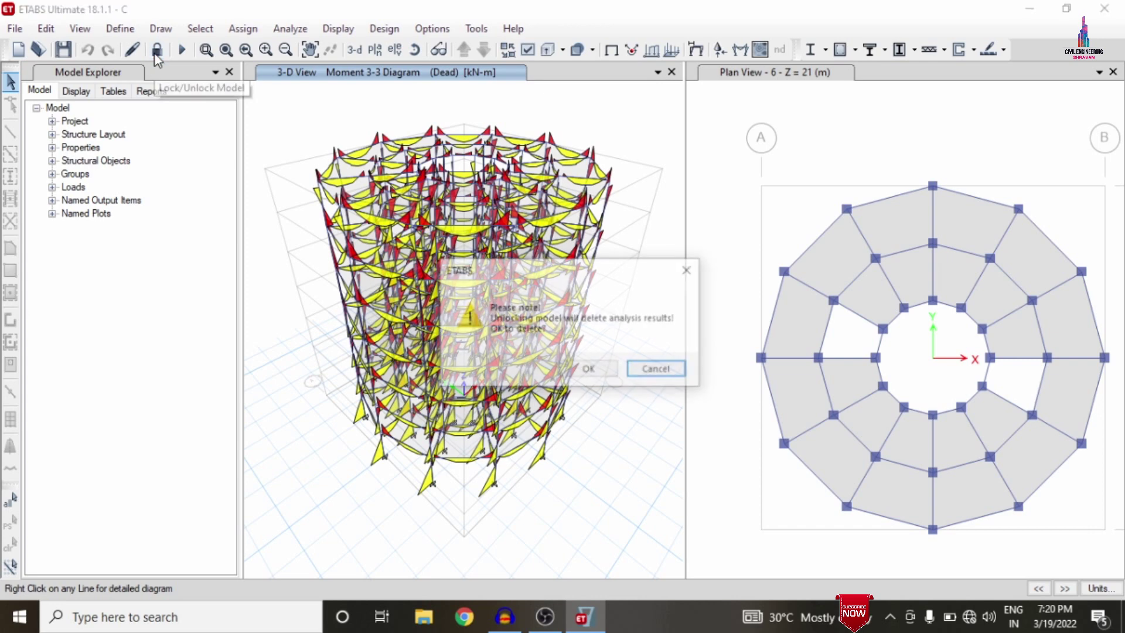
{"action": "left_click", "coordinate": [579, 373]}
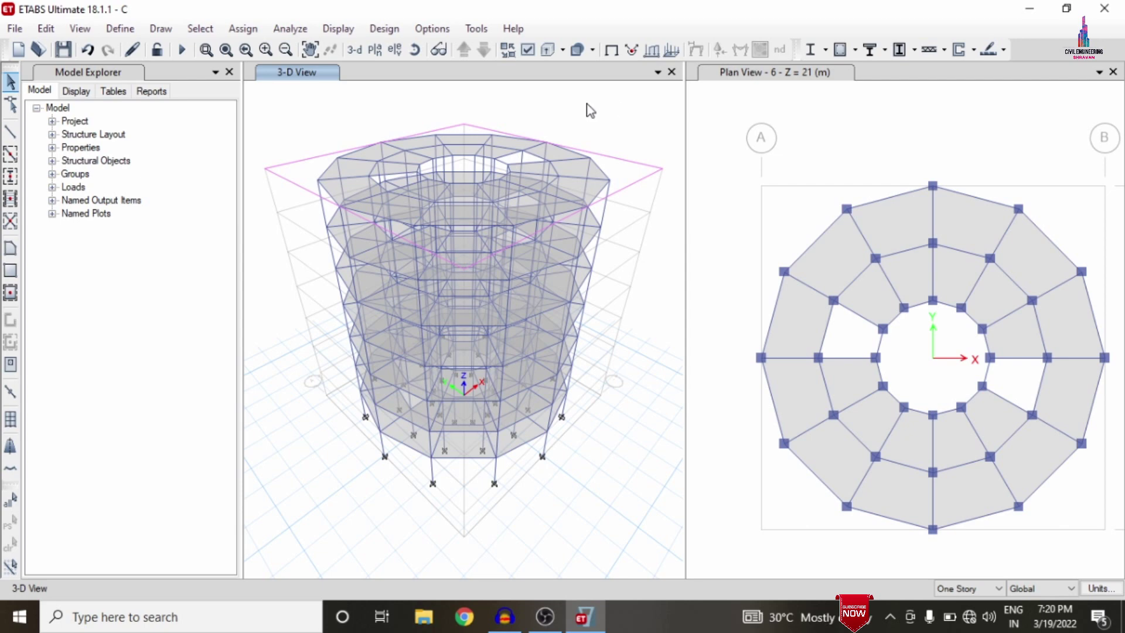
{"action": "left_click", "coordinate": [46, 28]}
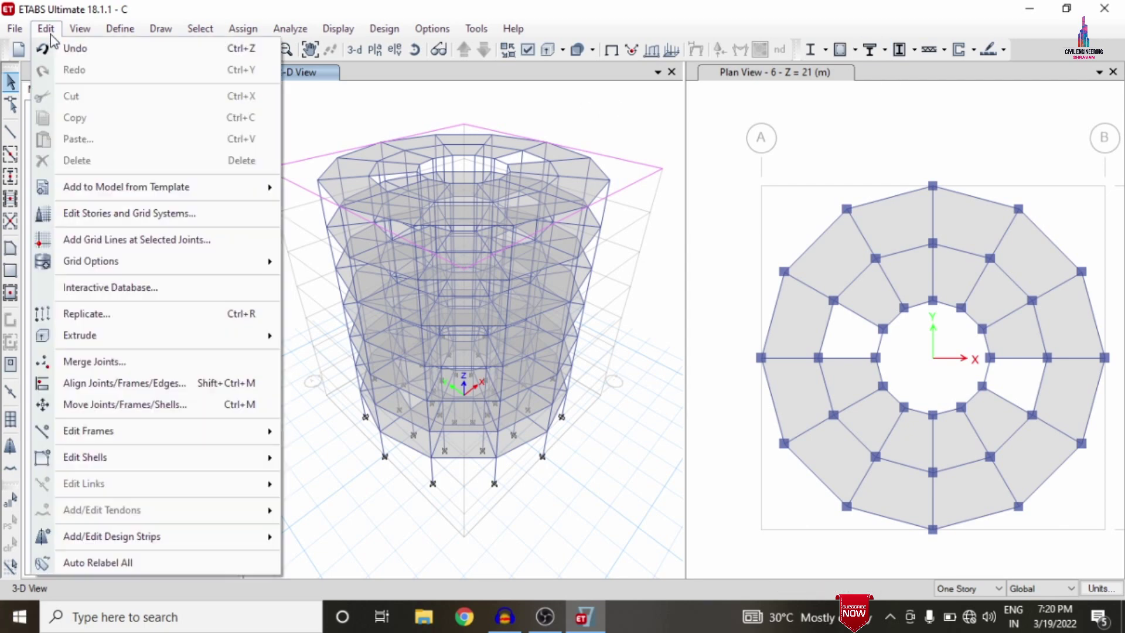
{"action": "mouse_move", "coordinate": [160, 537]}
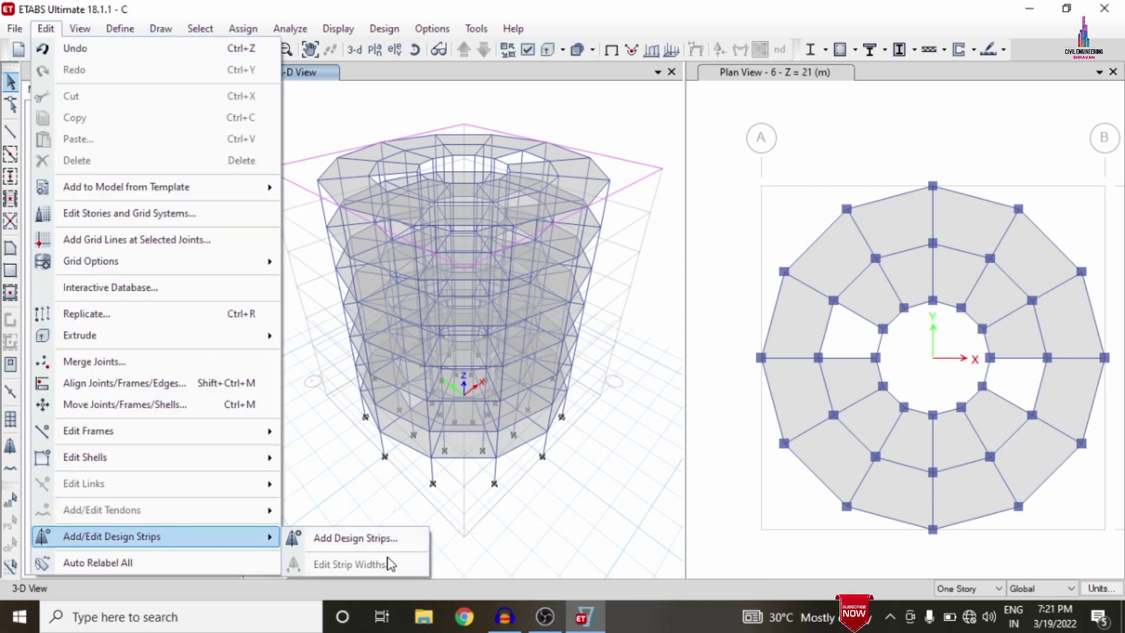
{"action": "left_click", "coordinate": [371, 538]}
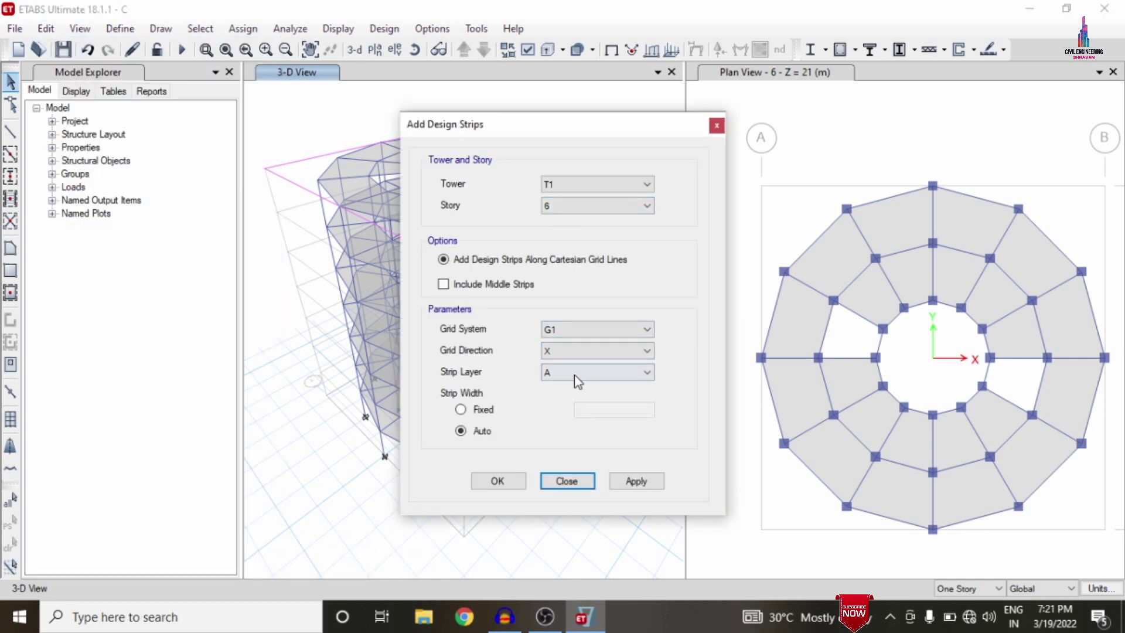
{"action": "left_click", "coordinate": [635, 488]}
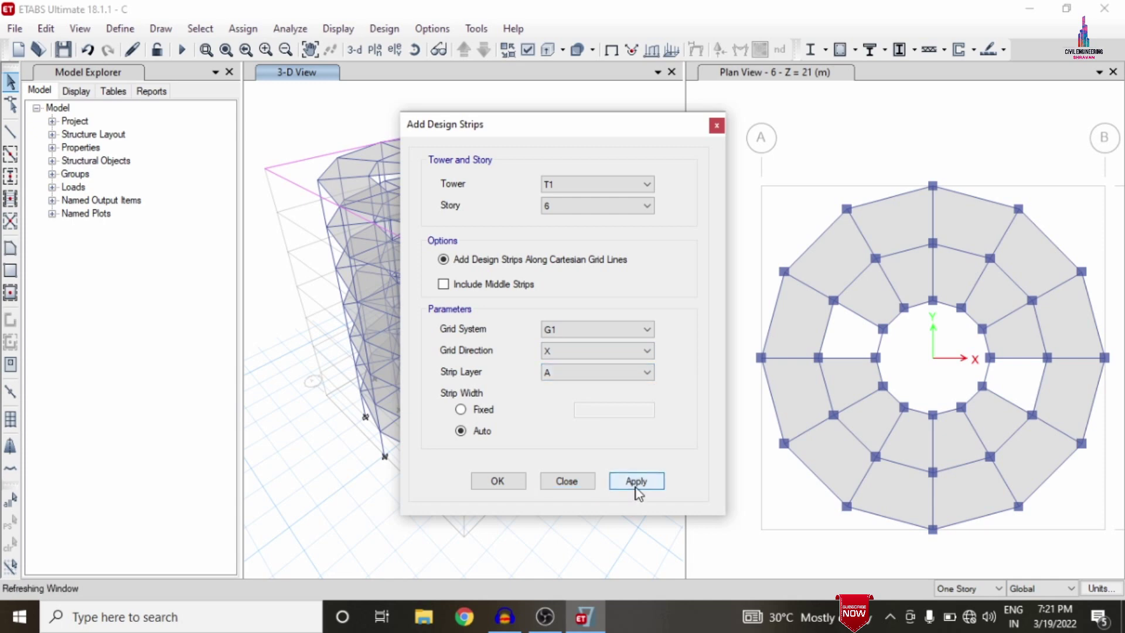
Add Y-direction design strips on layer B for story 1
{"action": "left_click", "coordinate": [621, 352]}
{"action": "left_click", "coordinate": [585, 377]}
{"action": "left_click", "coordinate": [585, 378]}
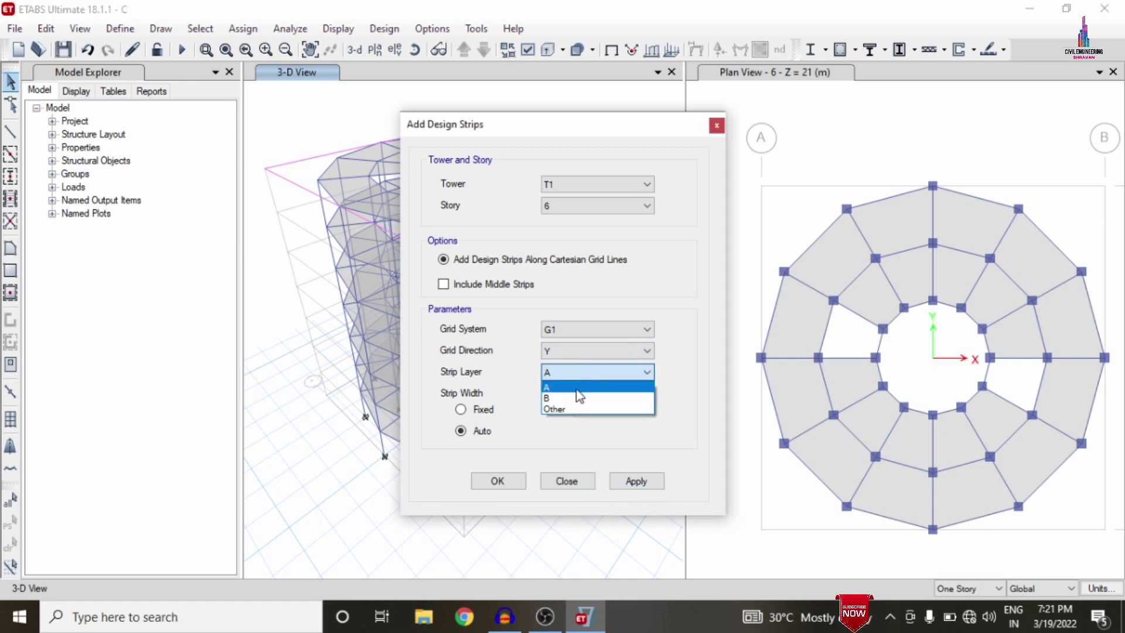
{"action": "left_click", "coordinate": [572, 398]}
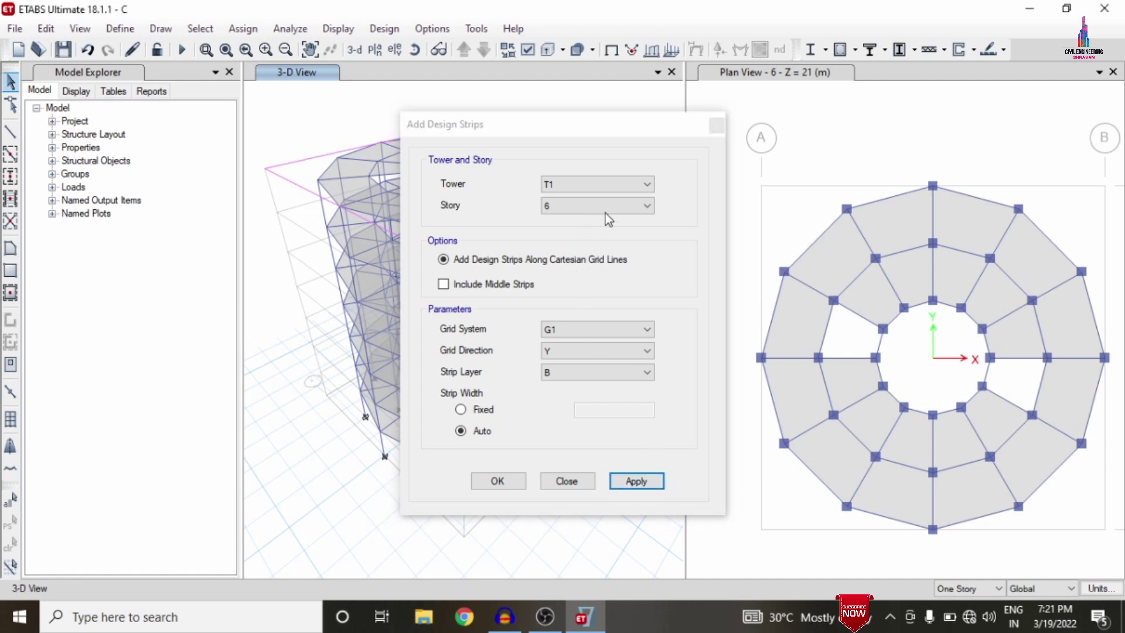
{"action": "left_click", "coordinate": [621, 205]}
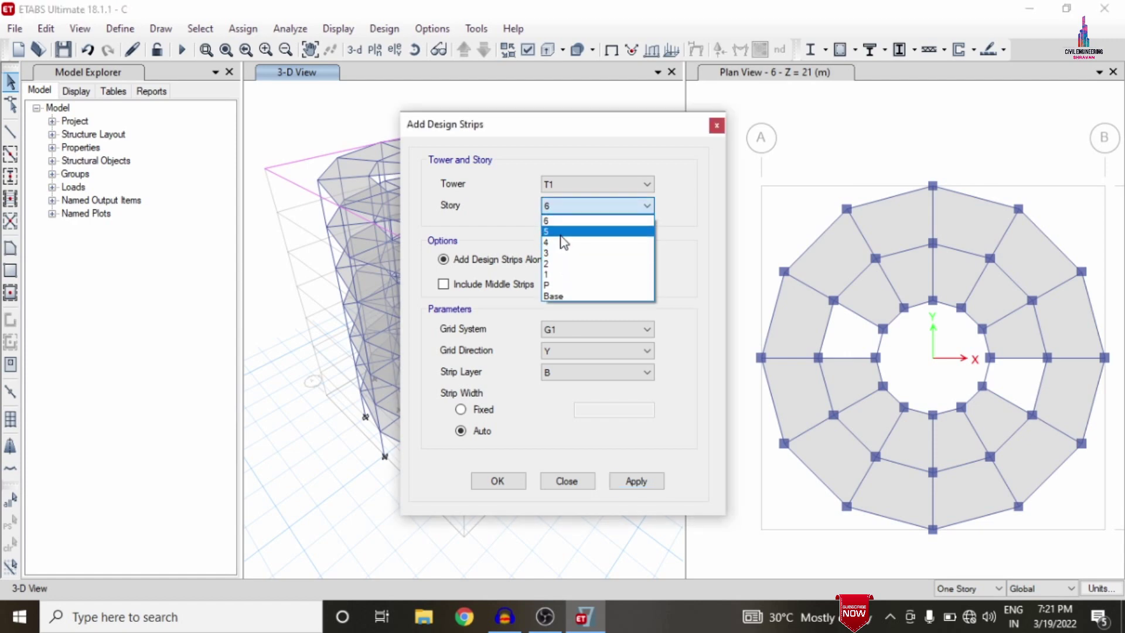
{"action": "left_click", "coordinate": [548, 274]}
{"action": "left_click", "coordinate": [636, 481]}
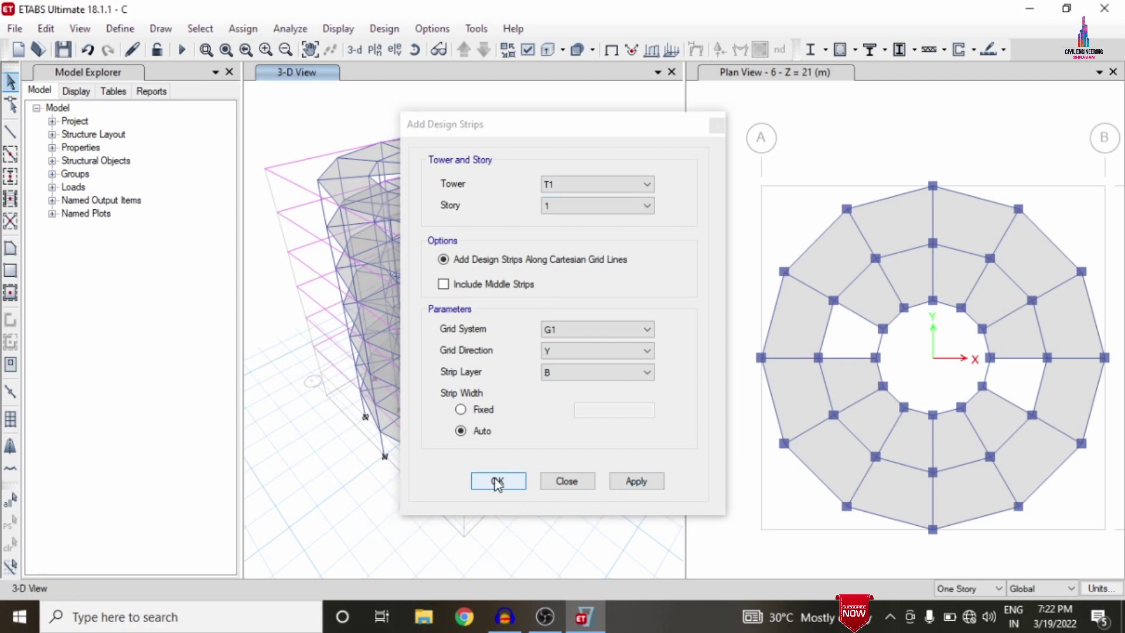
{"action": "left_click", "coordinate": [497, 481]}
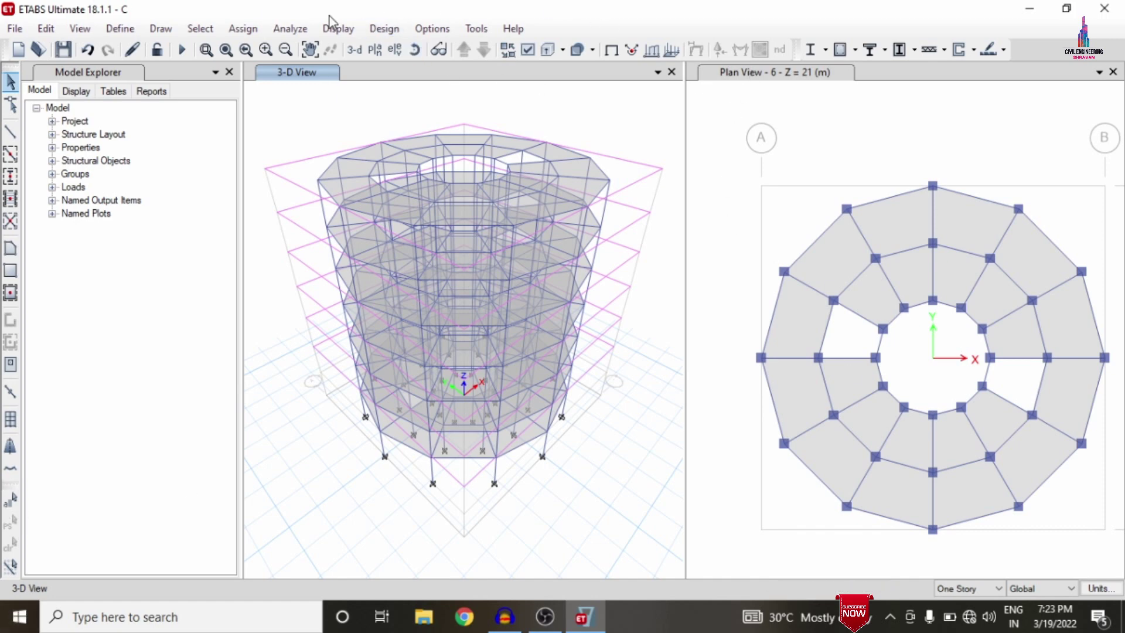
Rerun the analysis on the model with the new design strips
{"action": "left_click", "coordinate": [290, 28]}
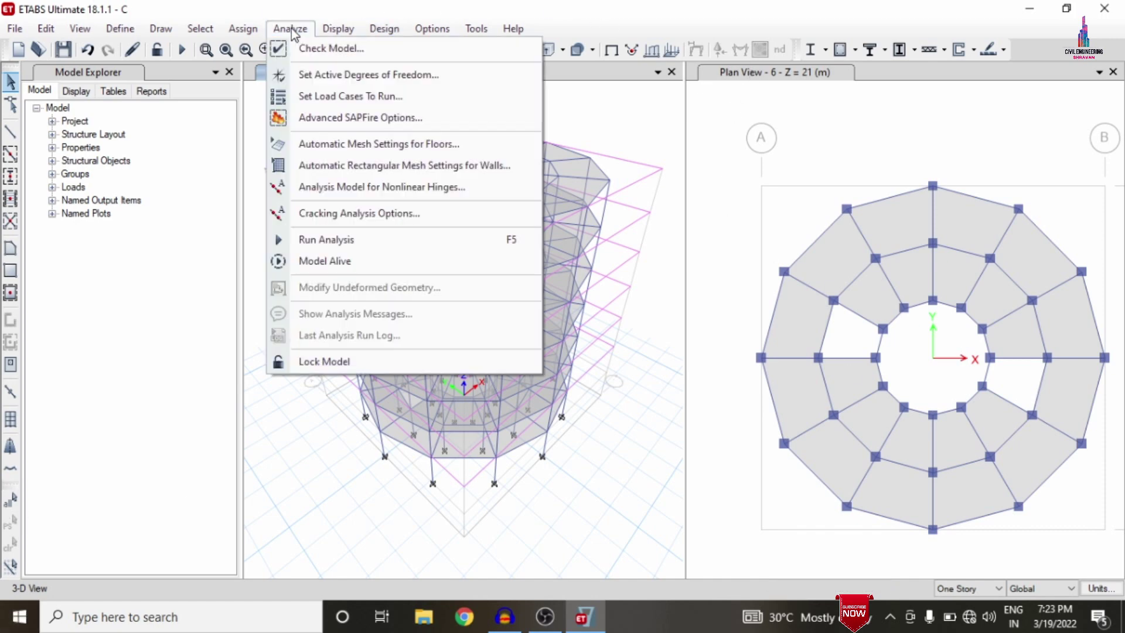
{"action": "left_click", "coordinate": [331, 96]}
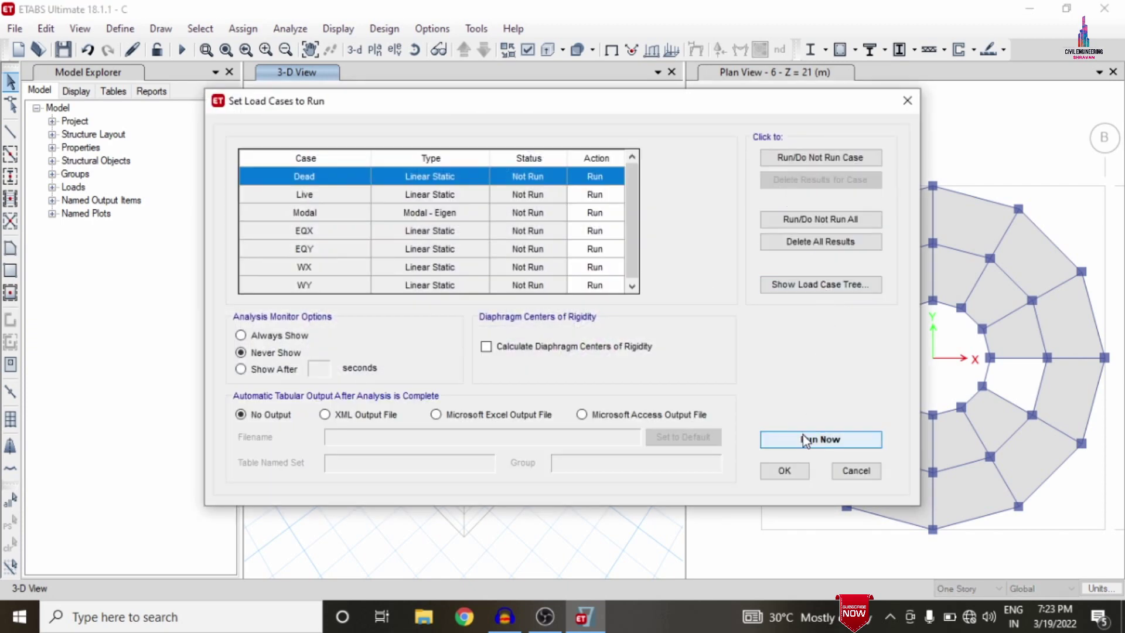
{"action": "left_click", "coordinate": [805, 440]}
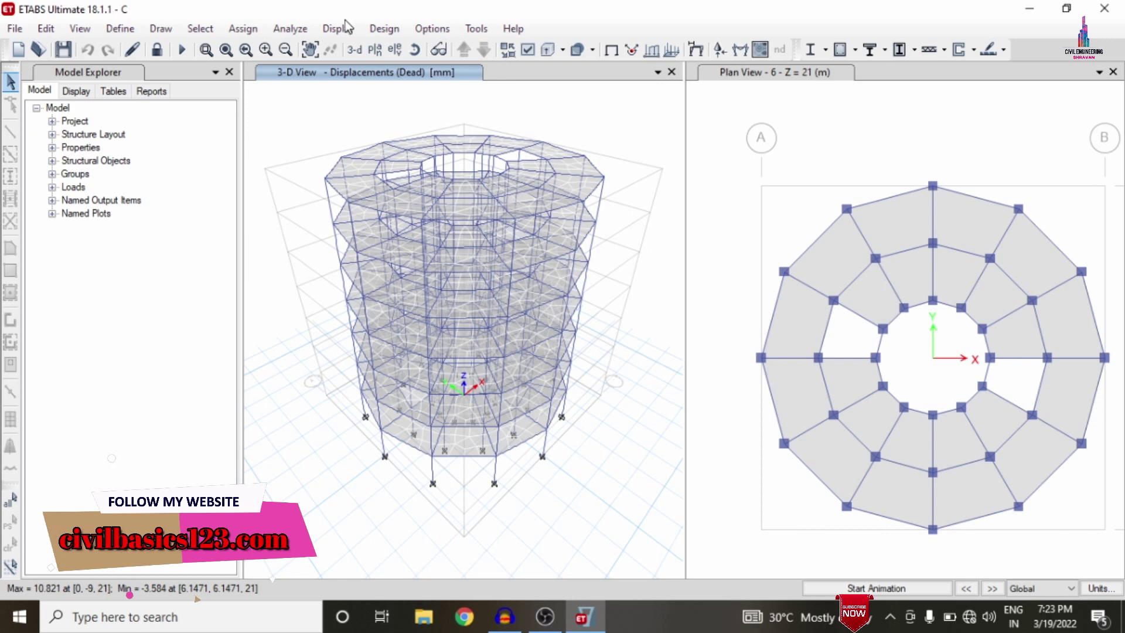
Confirm the concrete frame design preferences use IS 456:2000
{"action": "left_click", "coordinate": [384, 28]}
{"action": "mouse_move", "coordinate": [413, 69]}
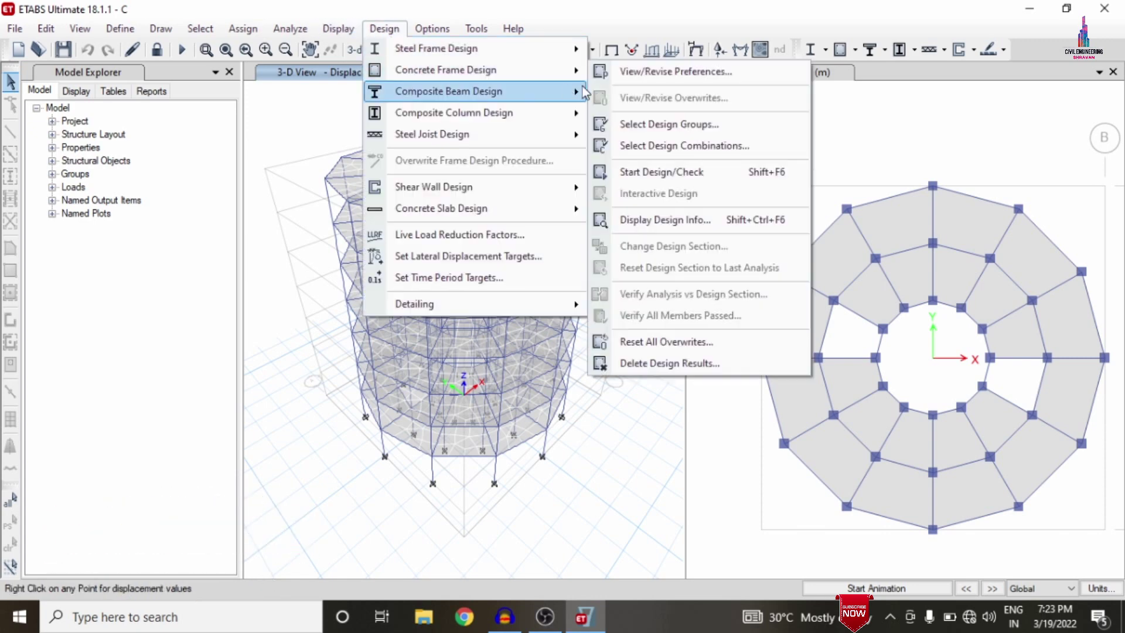
{"action": "left_click", "coordinate": [662, 77]}
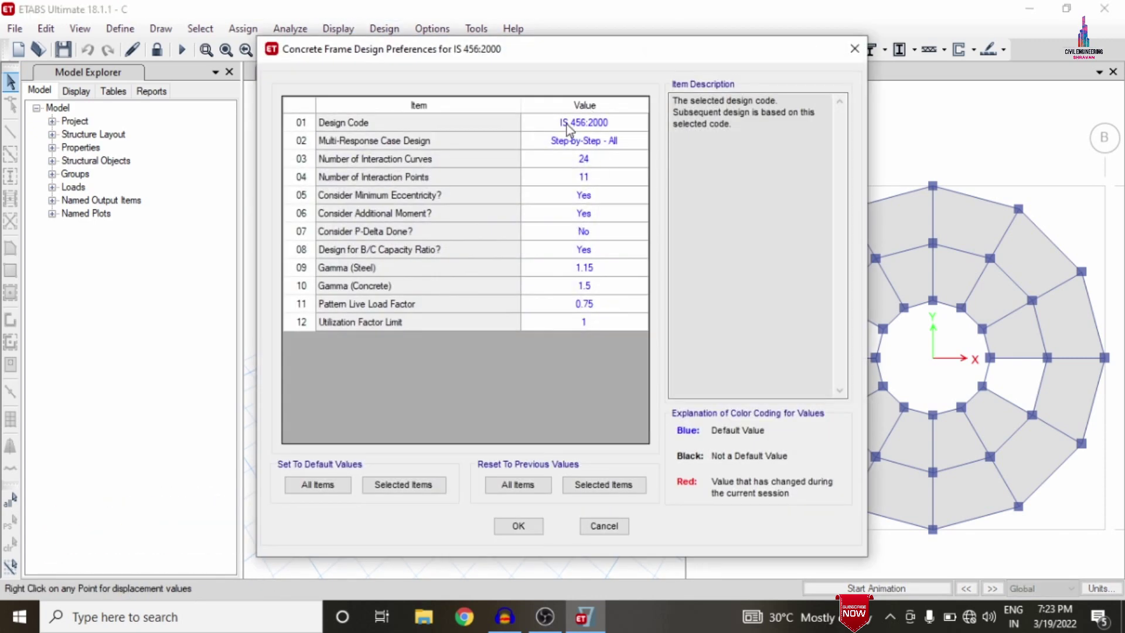
{"action": "left_click", "coordinate": [507, 527]}
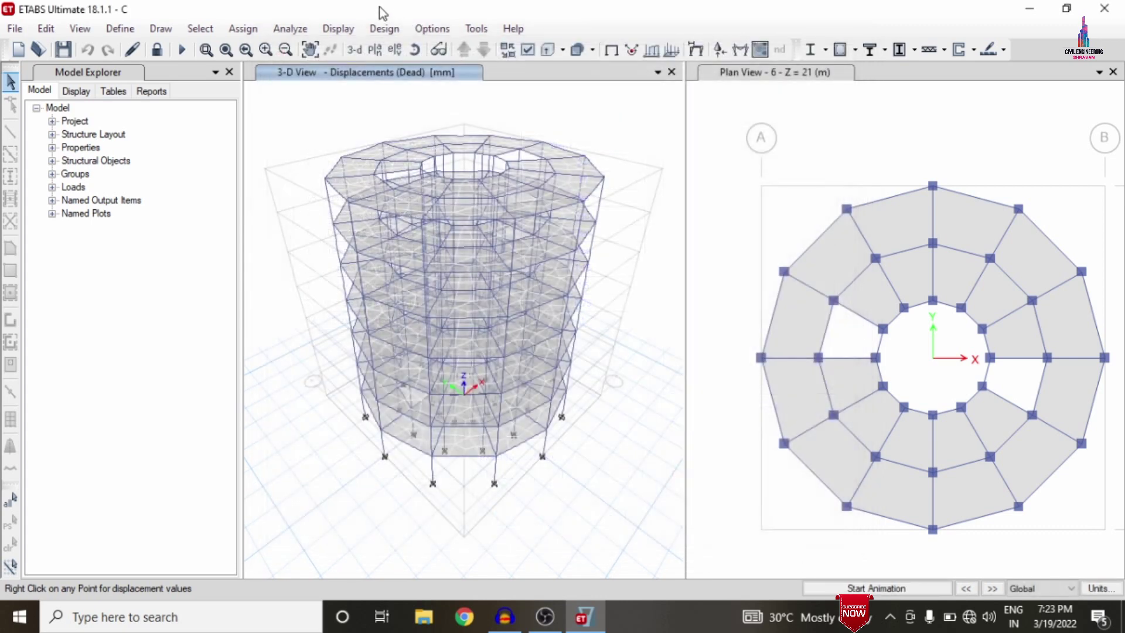
Run the concrete frame design check to display longitudinal reinforcing
{"action": "left_click", "coordinate": [384, 29]}
{"action": "mouse_move", "coordinate": [405, 69]}
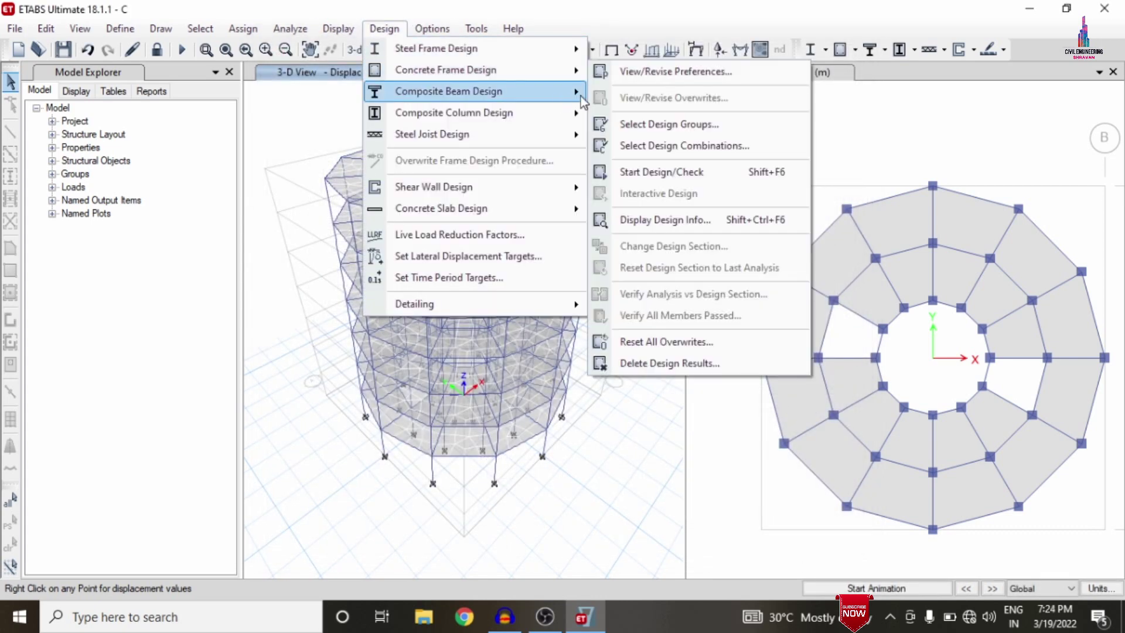
{"action": "left_click", "coordinate": [687, 176]}
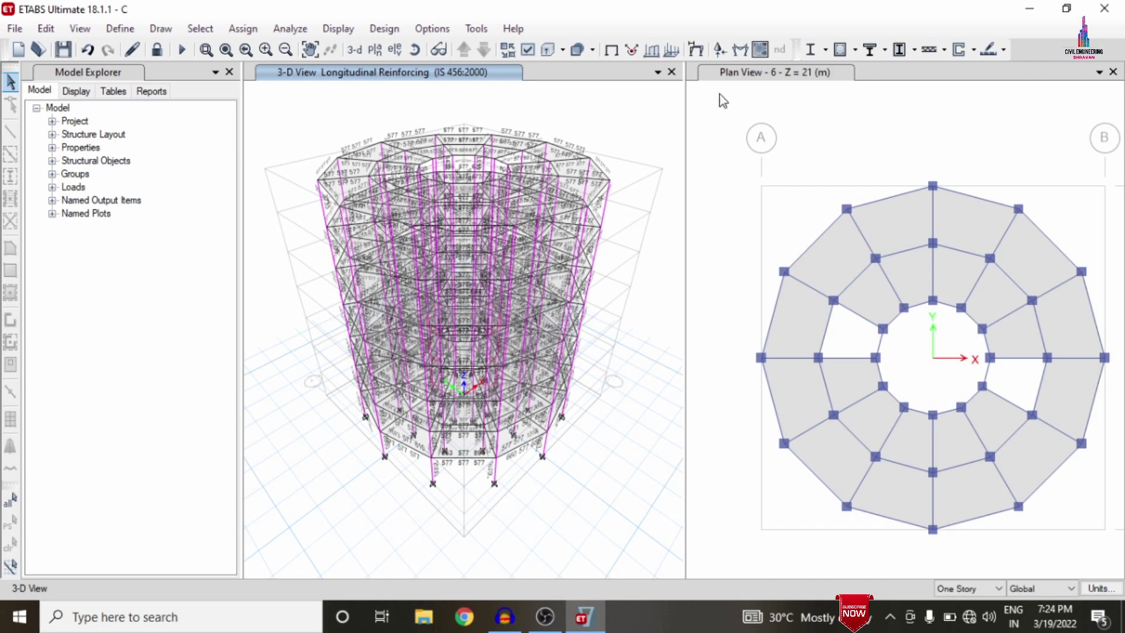
Review and accept the concrete slab design preferences
{"action": "left_click", "coordinate": [1004, 51]}
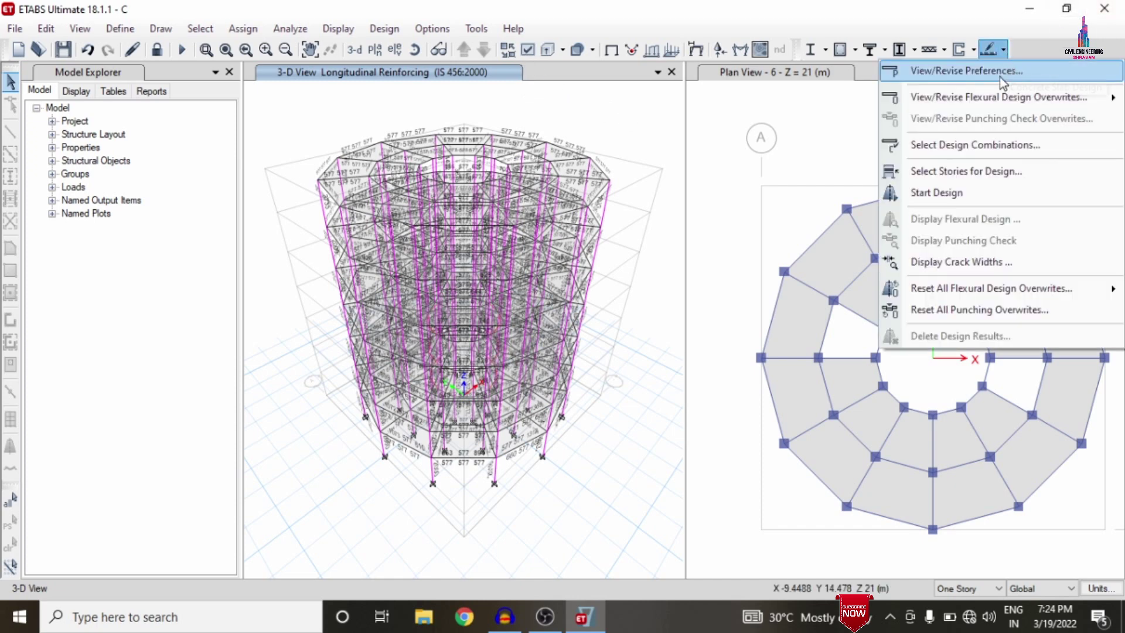
{"action": "left_click", "coordinate": [1000, 71]}
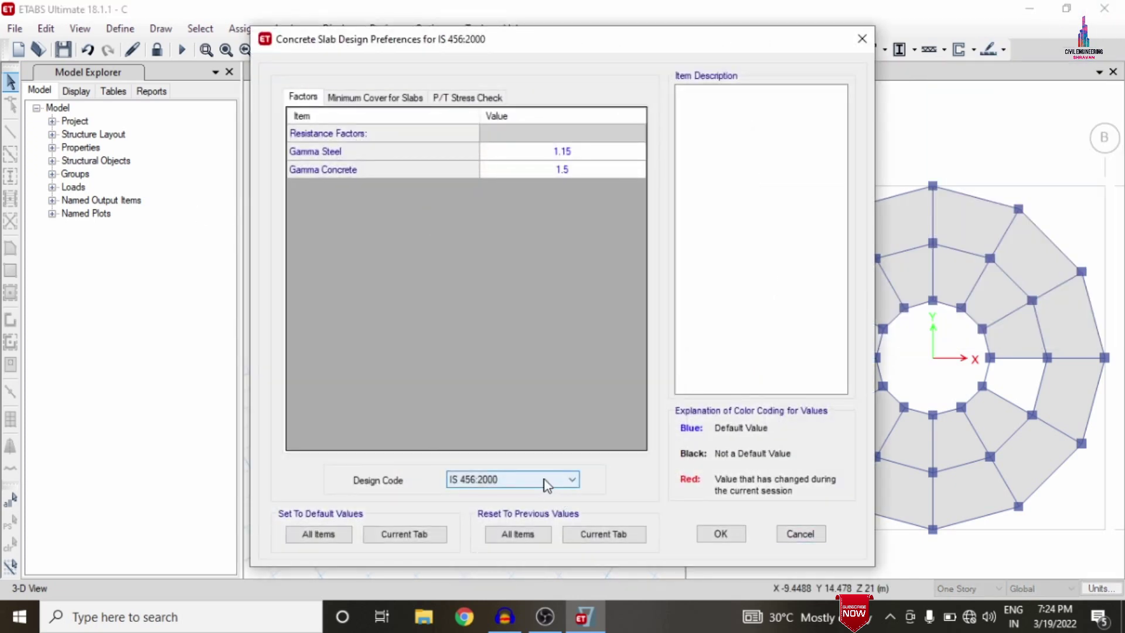
{"action": "left_click", "coordinate": [708, 543]}
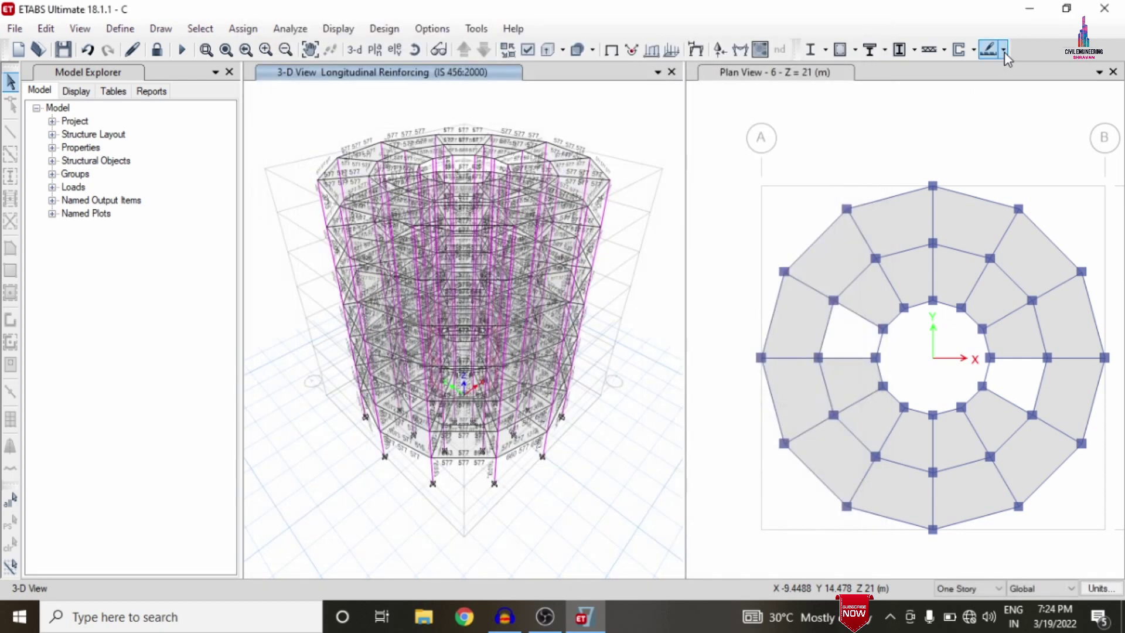
Select stories 6 through 1 for slab design and run the strip design
{"action": "left_click", "coordinate": [1004, 50]}
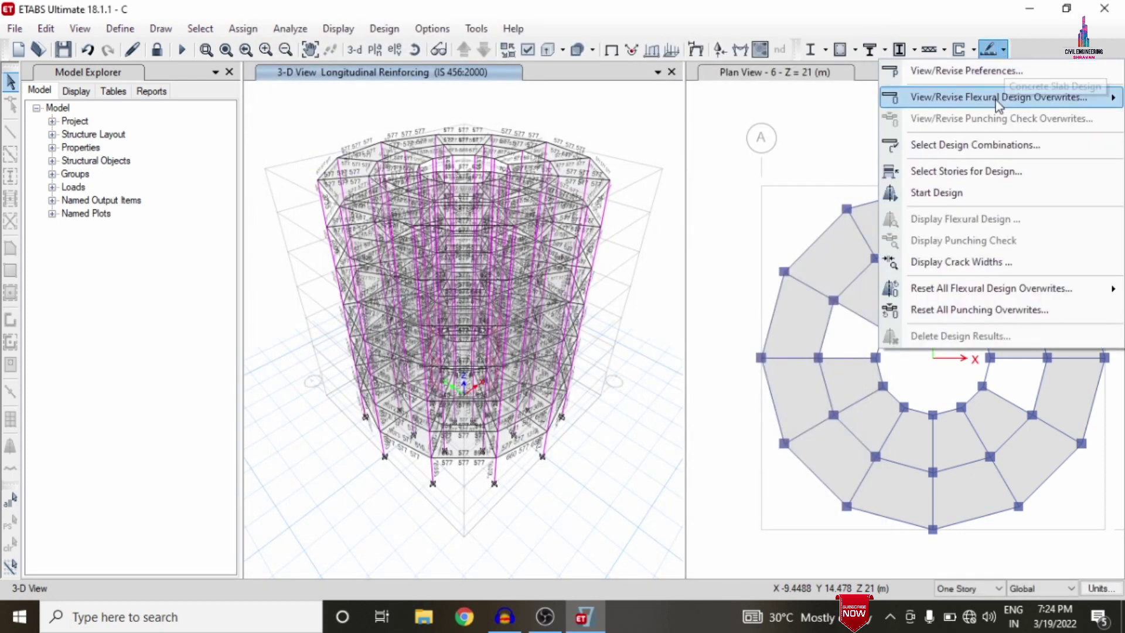
{"action": "left_click", "coordinate": [955, 172]}
{"action": "left_click_drag", "start_coordinate": [523, 138], "coordinate": [531, 184]}
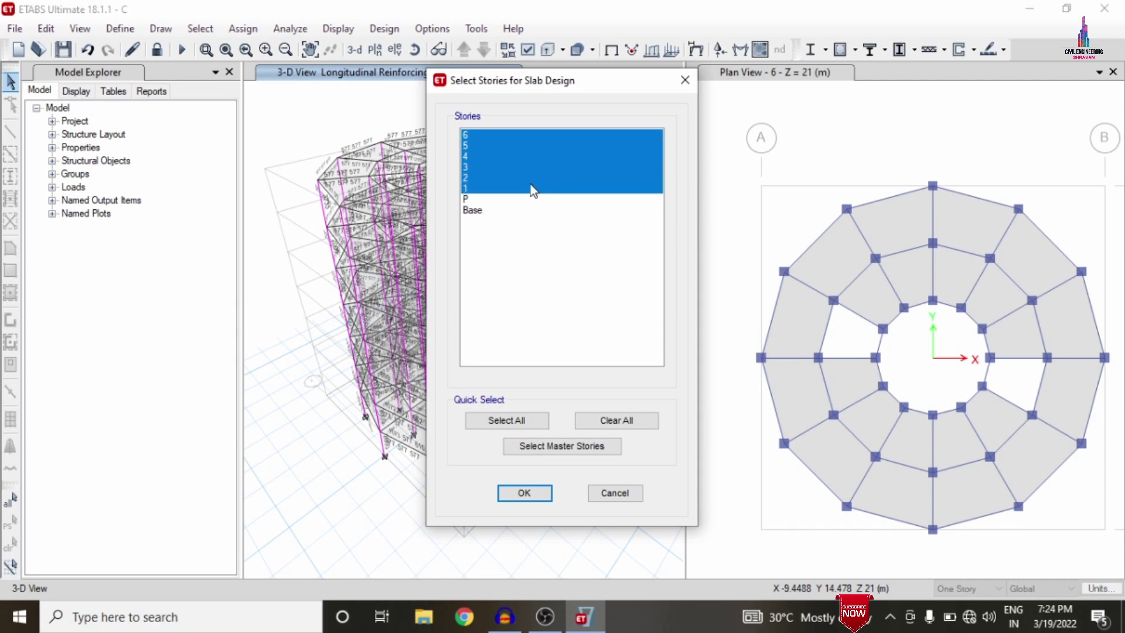
{"action": "left_click", "coordinate": [524, 495]}
{"action": "left_click", "coordinate": [1006, 50]}
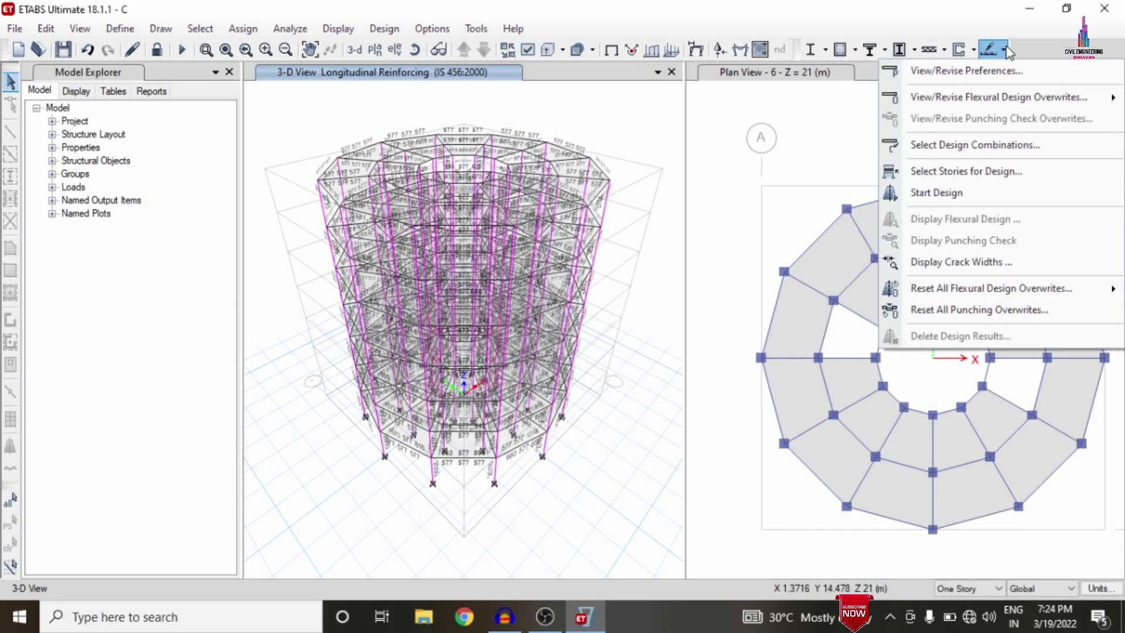
{"action": "left_click", "coordinate": [955, 200]}
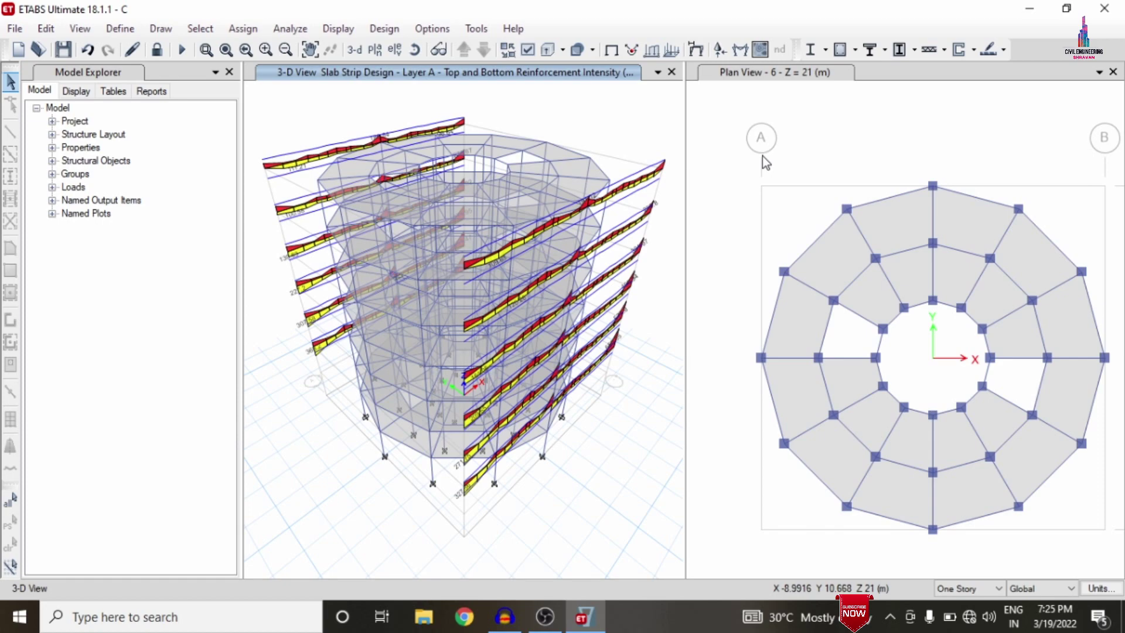
Close ETABS, launch CSiDetail full-screen, and start a New Detailing from an ETABS model
{"action": "left_click", "coordinate": [1104, 8]}
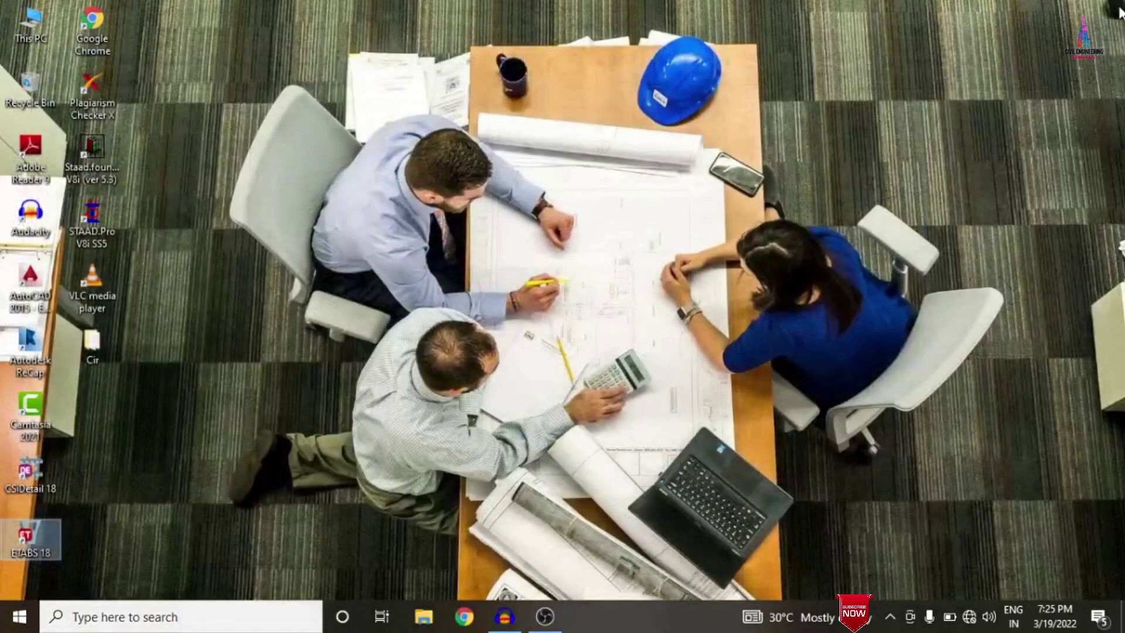
{"action": "double_click", "coordinate": [35, 480]}
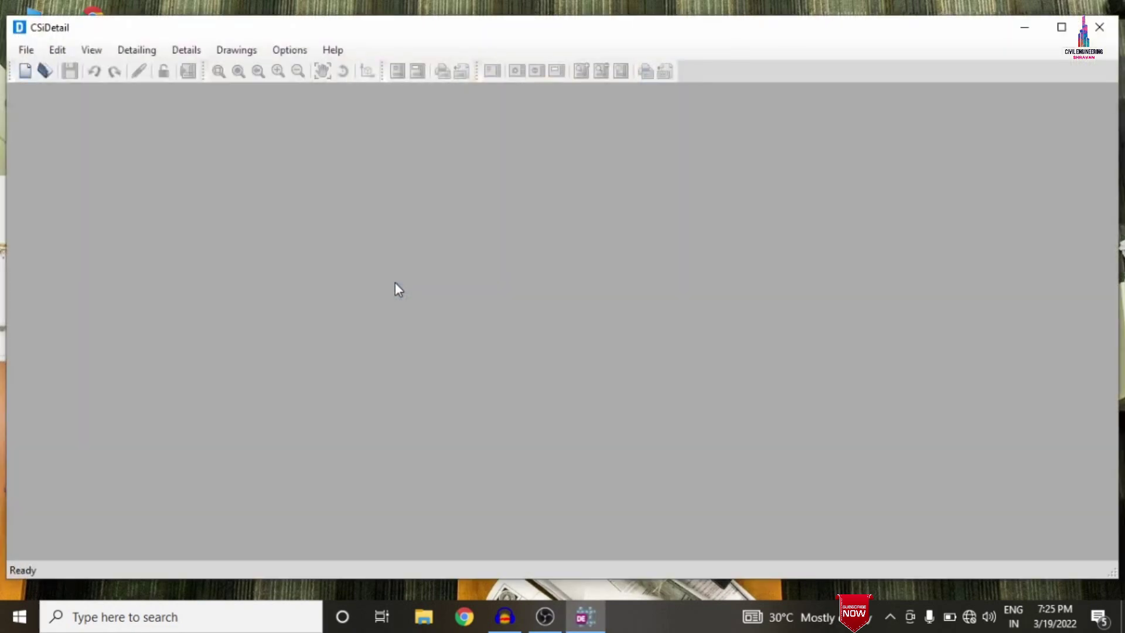
{"action": "left_click", "coordinate": [1062, 27]}
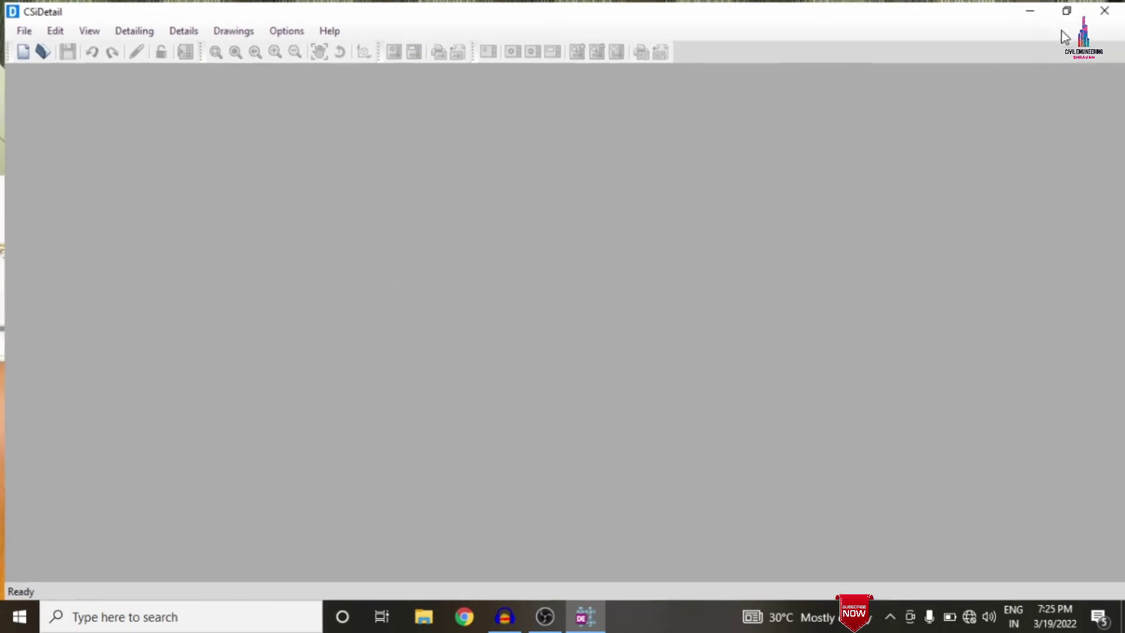
{"action": "left_click", "coordinate": [20, 29]}
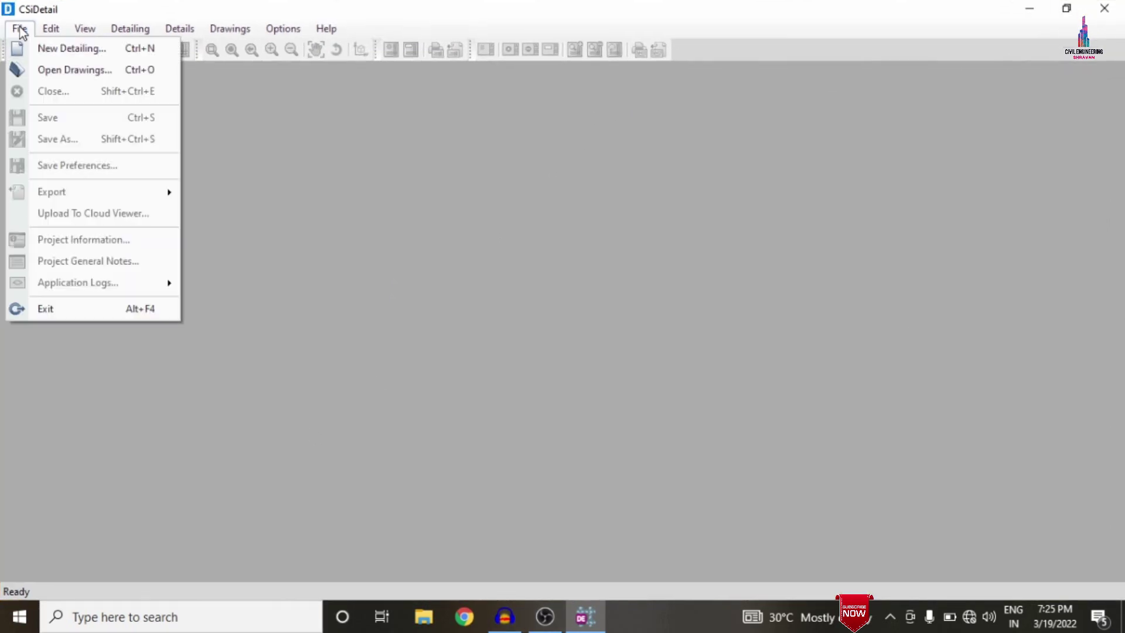
{"action": "left_click", "coordinate": [37, 49]}
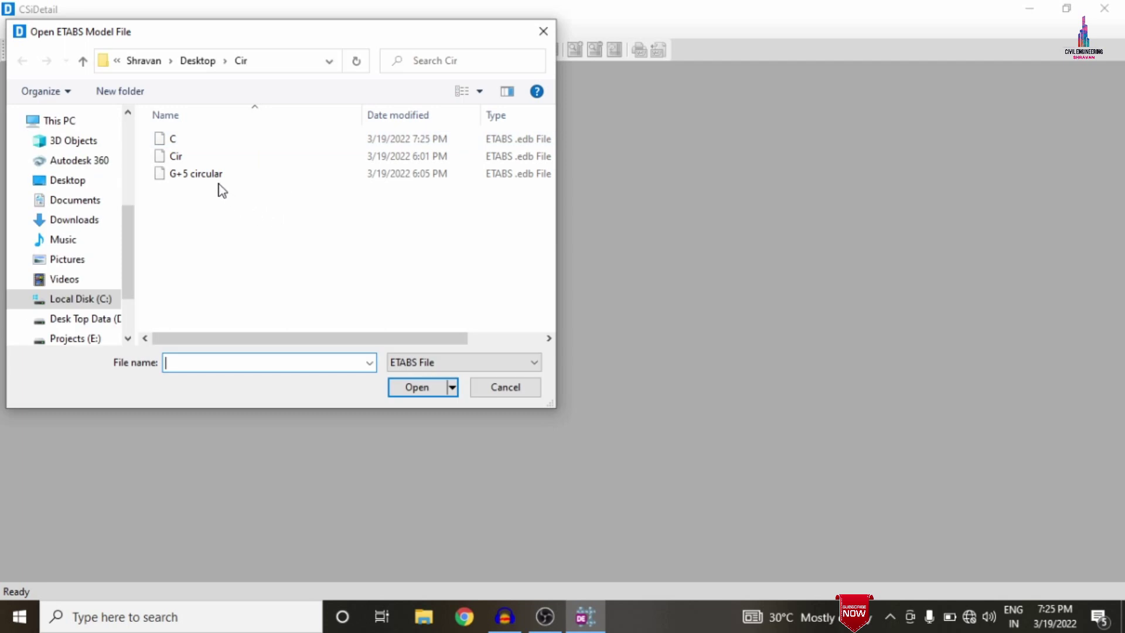
Import model C.EDB from the Cir folder and dismiss the 18 processing warnings
{"action": "left_click", "coordinate": [177, 140]}
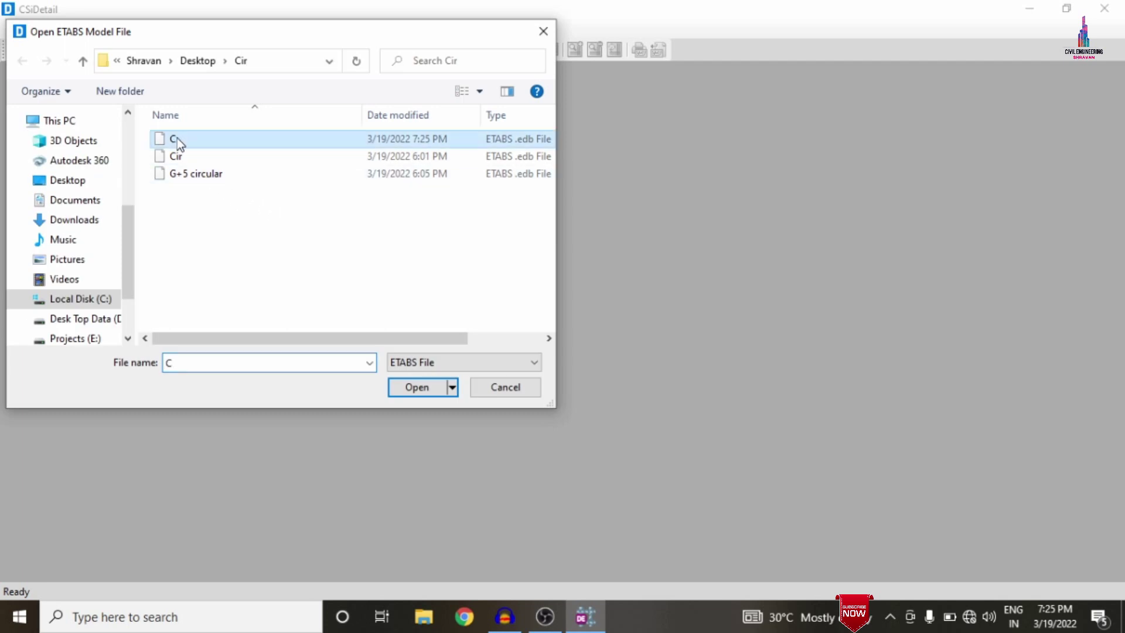
{"action": "left_click", "coordinate": [412, 389]}
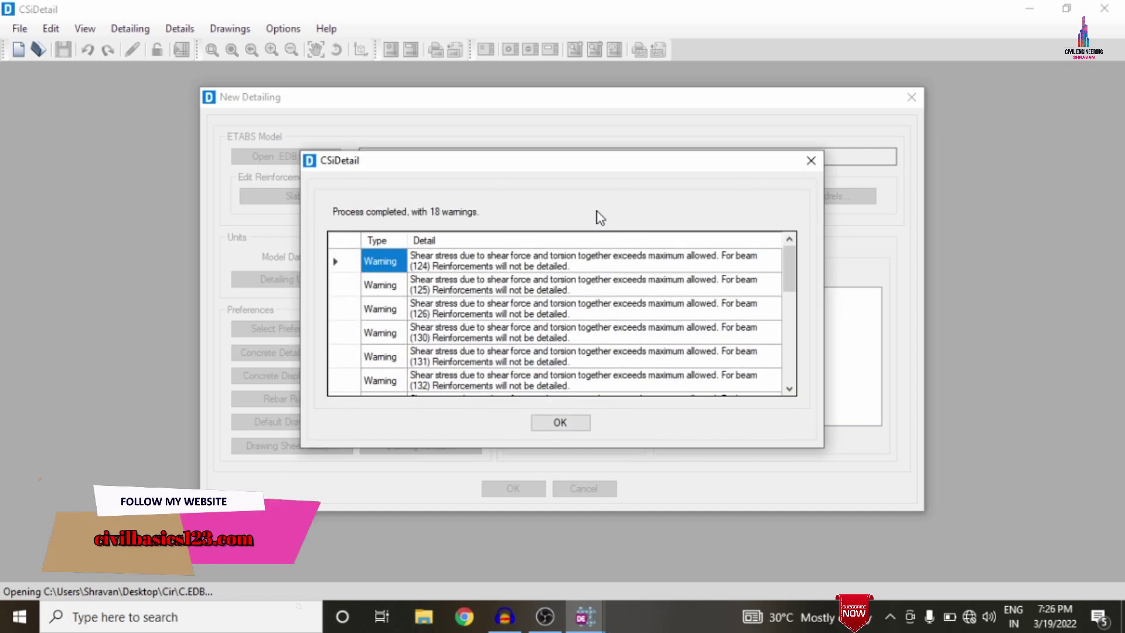
{"action": "left_click", "coordinate": [561, 422]}
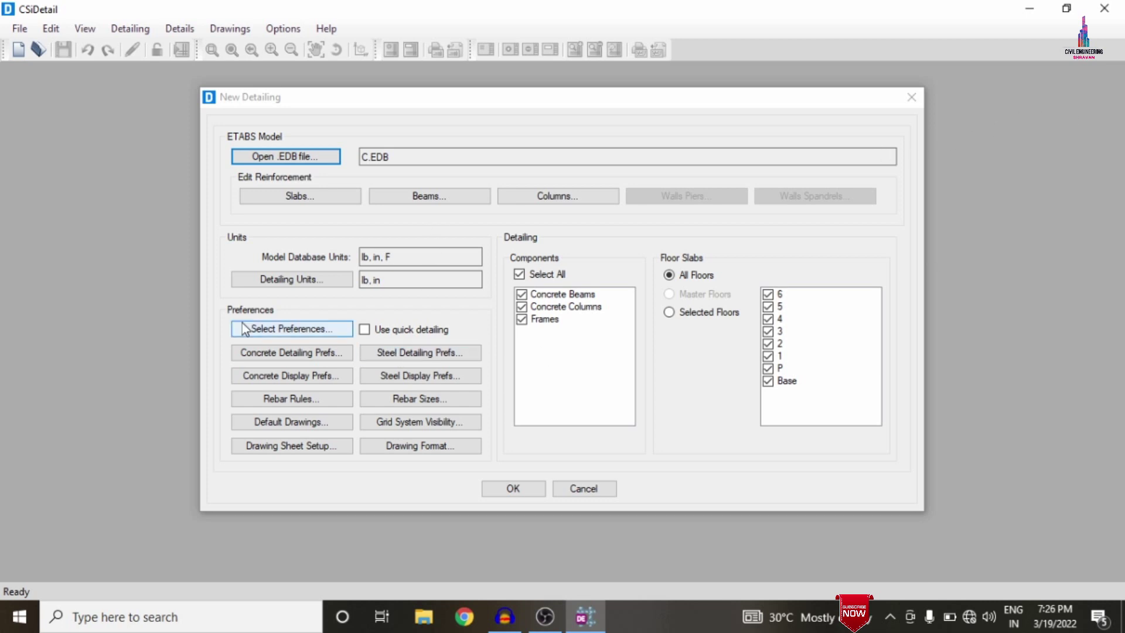
Set detailing units to Metric with the SI (25) rebar set, Kilonewton force and Ton rebar weight
{"action": "left_click", "coordinate": [285, 276]}
{"action": "left_click", "coordinate": [286, 277]}
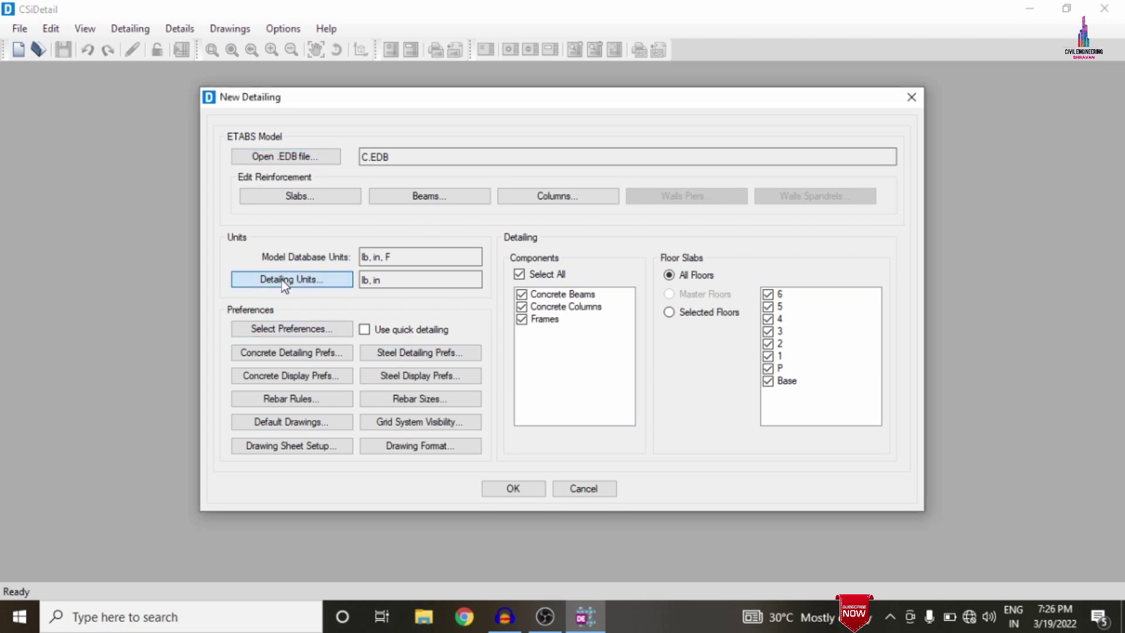
{"action": "left_click", "coordinate": [474, 197]}
{"action": "left_click", "coordinate": [454, 233]}
{"action": "left_click", "coordinate": [459, 223]}
{"action": "left_click", "coordinate": [457, 259]}
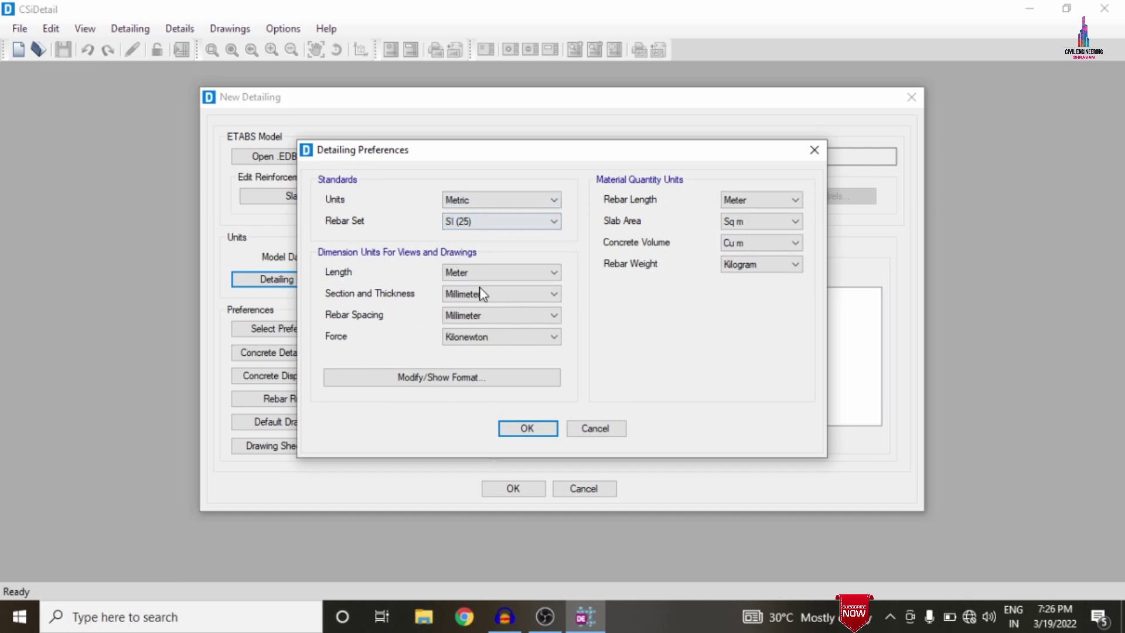
{"action": "left_click", "coordinate": [531, 340]}
{"action": "left_click", "coordinate": [477, 373]}
{"action": "left_click", "coordinate": [785, 269]}
{"action": "left_click", "coordinate": [740, 301]}
{"action": "left_click", "coordinate": [527, 428]}
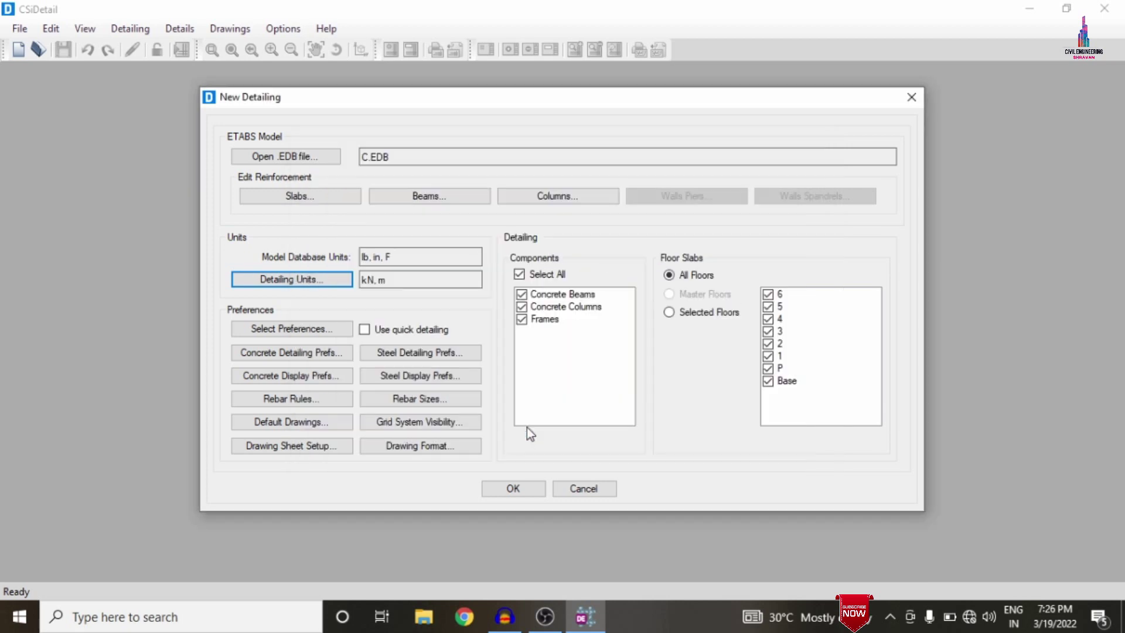
Apply the standard IS 456:2000 detailing preferences
{"action": "left_click", "coordinate": [284, 335]}
{"action": "left_click", "coordinate": [503, 317]}
{"action": "left_click", "coordinate": [657, 316]}
{"action": "left_click", "coordinate": [626, 340]}
{"action": "left_click", "coordinate": [527, 358]}
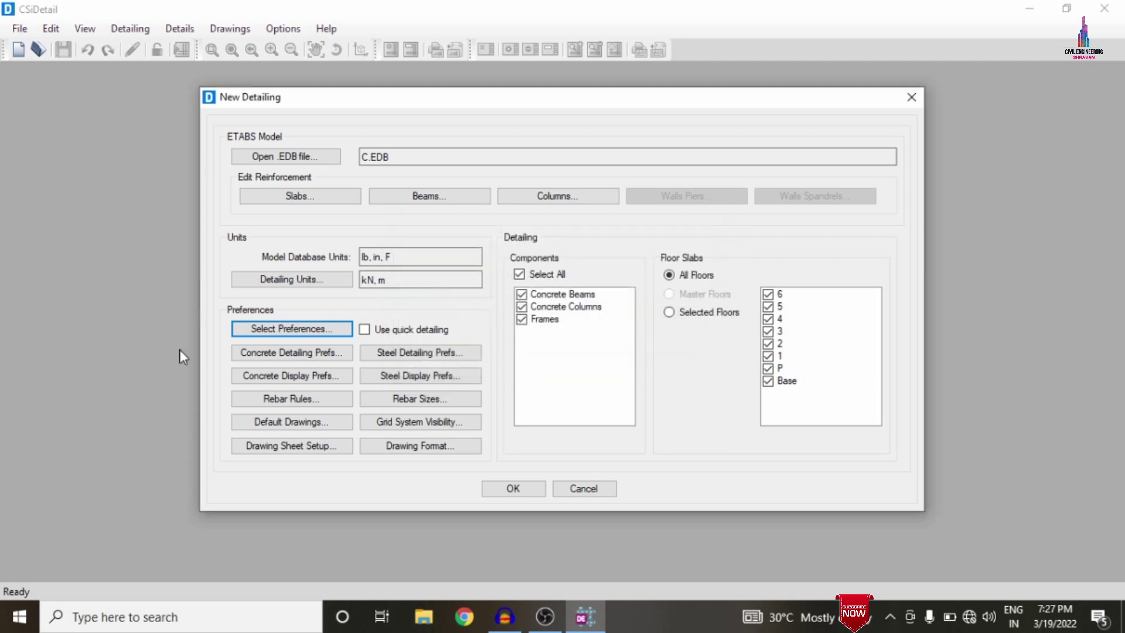
In Concrete Detailing Preferences, change the wall label prefix from CW to W
{"action": "left_click", "coordinate": [284, 354]}
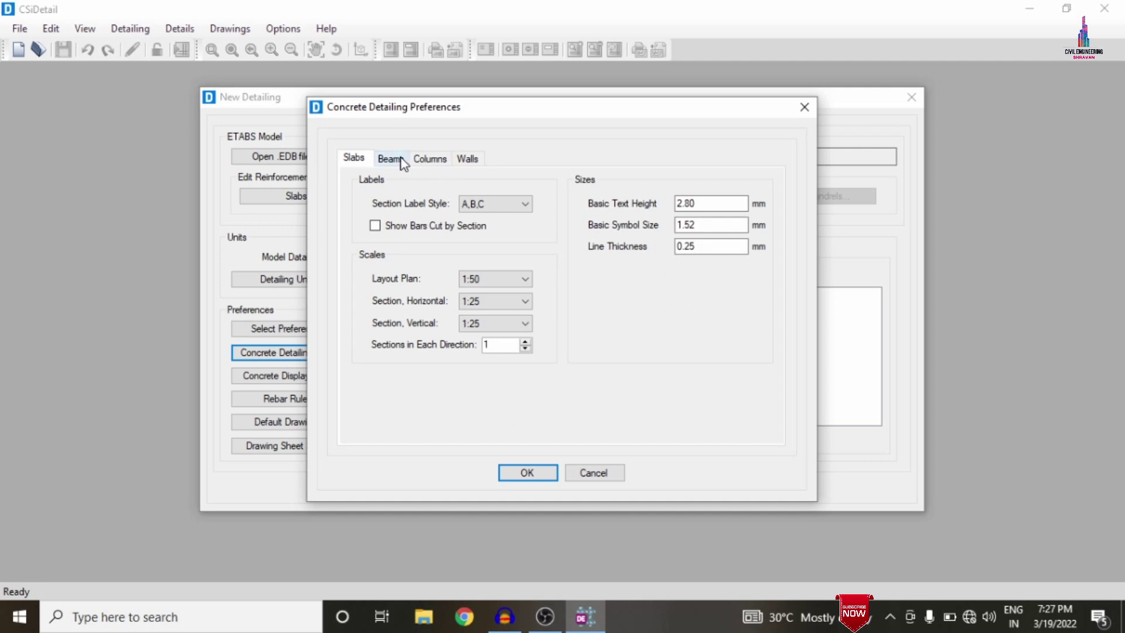
{"action": "left_click", "coordinate": [391, 159]}
{"action": "double_click", "coordinate": [475, 204]}
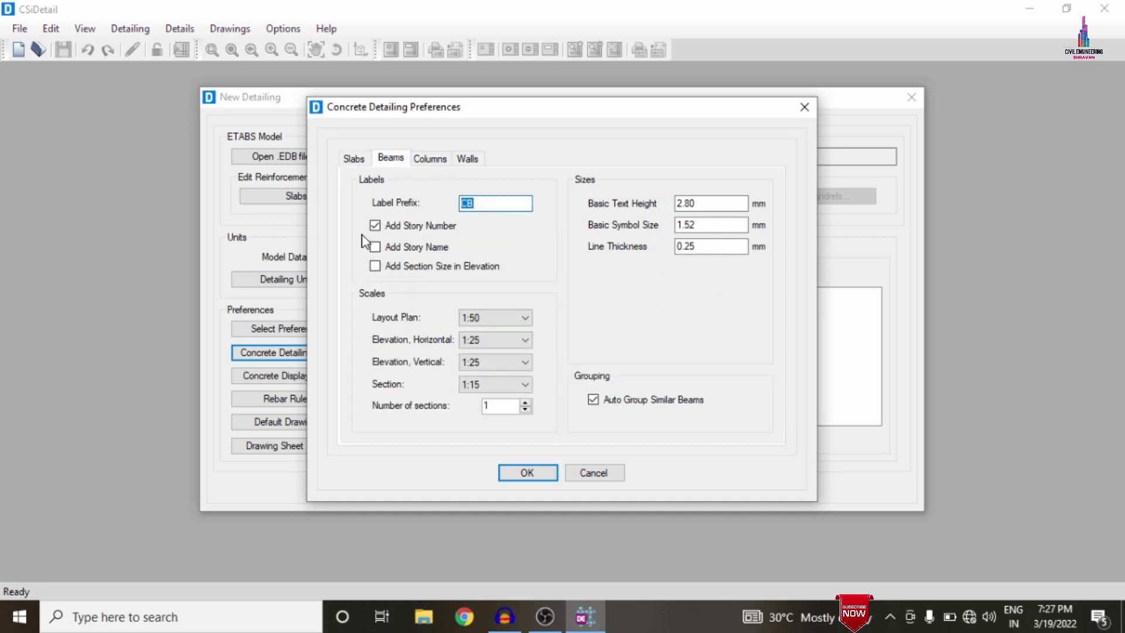
{"action": "left_click", "coordinate": [431, 159]}
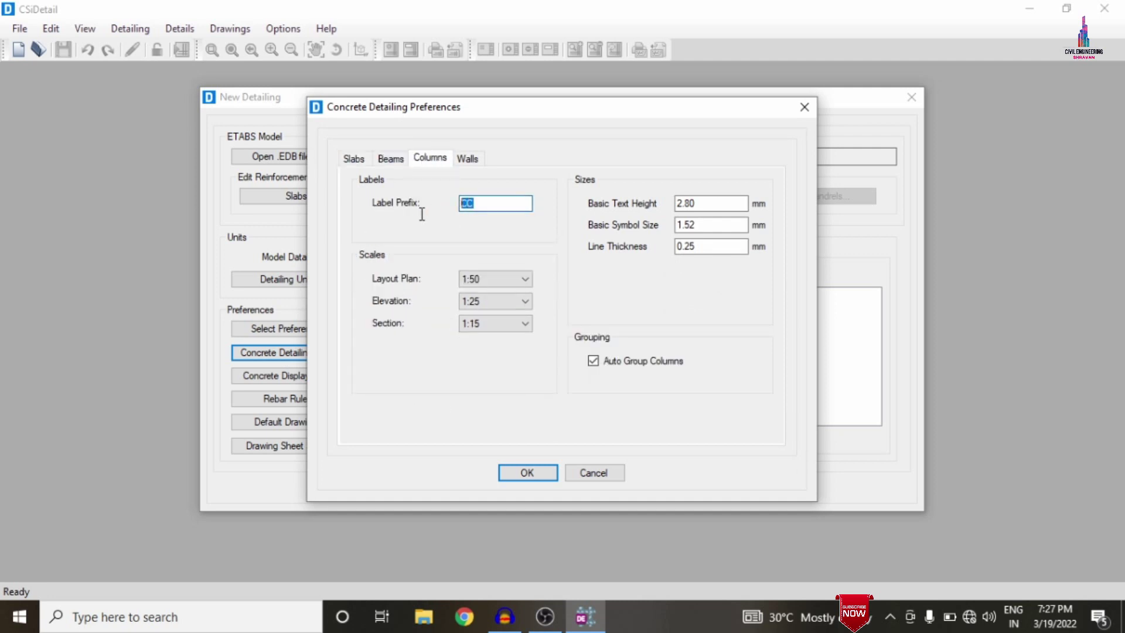
{"action": "left_click", "coordinate": [476, 158]}
{"action": "double_click", "coordinate": [470, 203]}
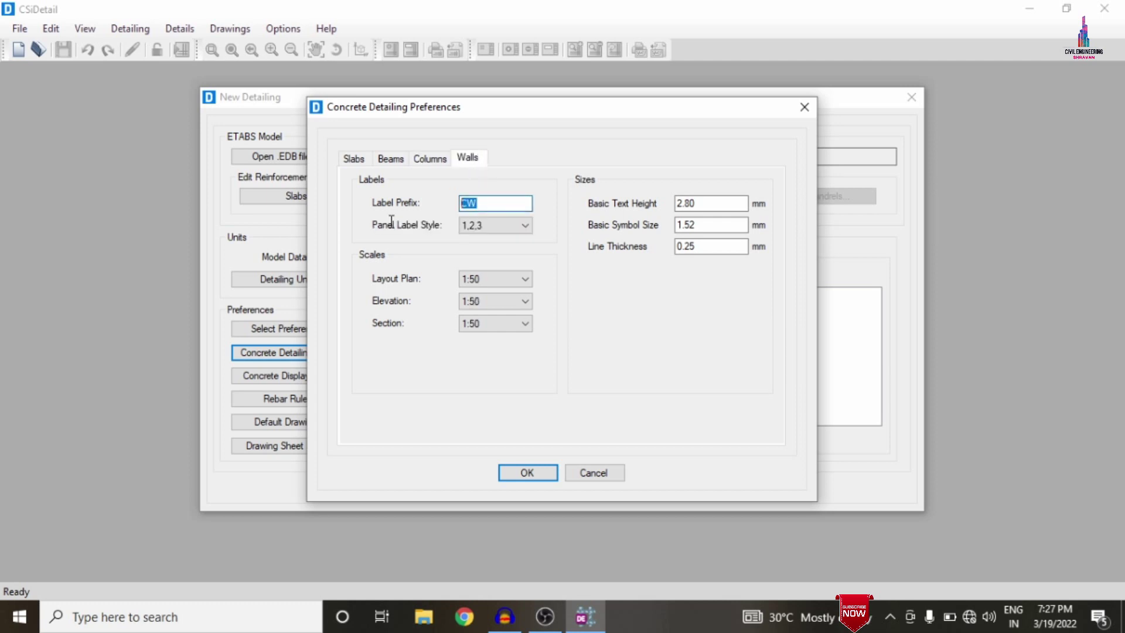
{"action": "type", "text": "W"}
{"action": "left_click", "coordinate": [521, 474]}
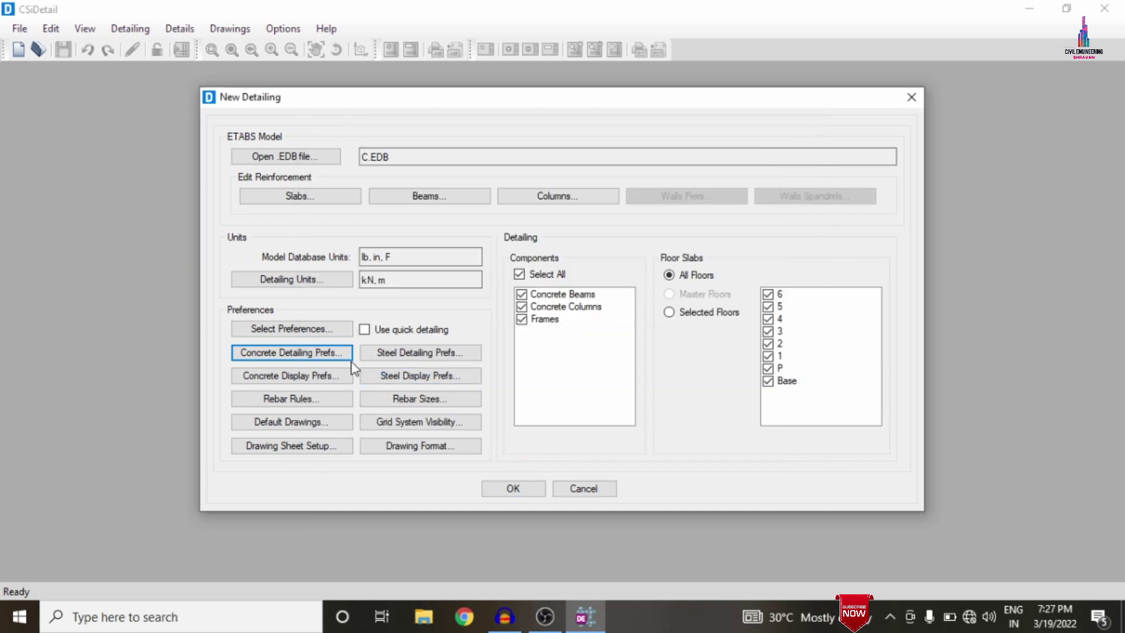
In Rebar Rules, set slab bar spacing to 50 mm minimum and 450 mm maximum
{"action": "left_click", "coordinate": [270, 400]}
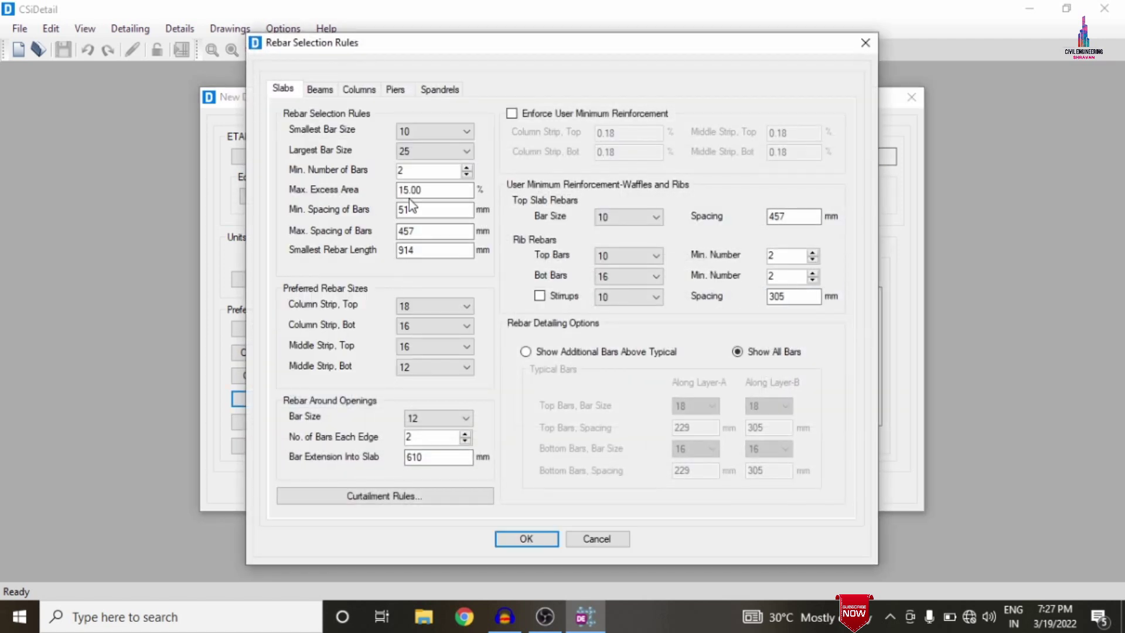
{"action": "double_click", "coordinate": [410, 206]}
{"action": "type", "text": "50"}
{"action": "key", "text": "Tab"}
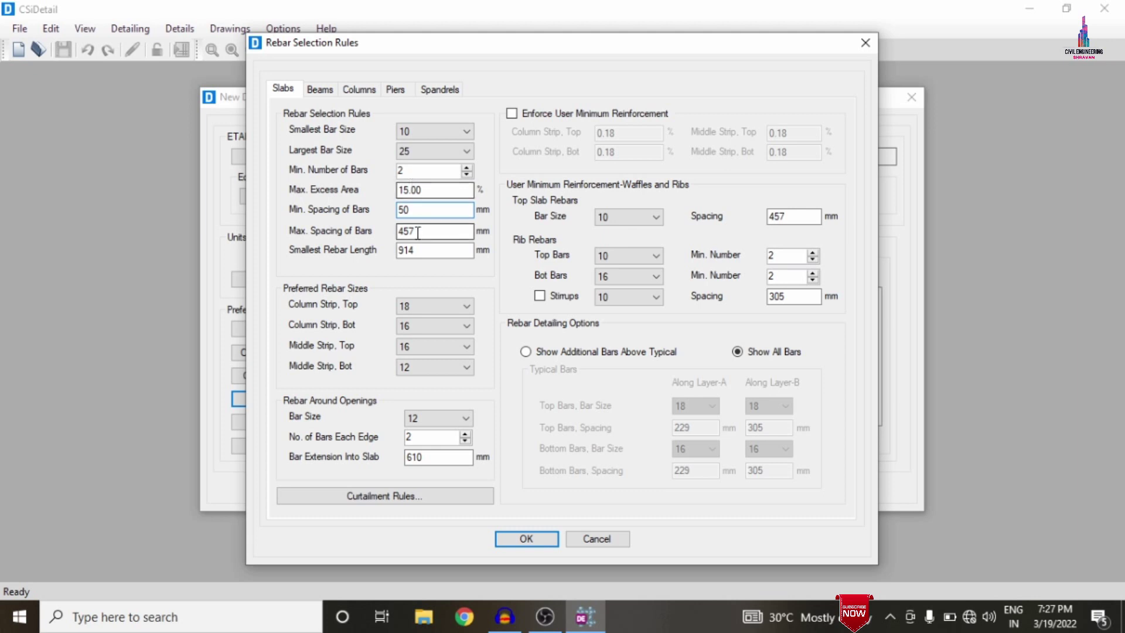
{"action": "type", "text": "45"}
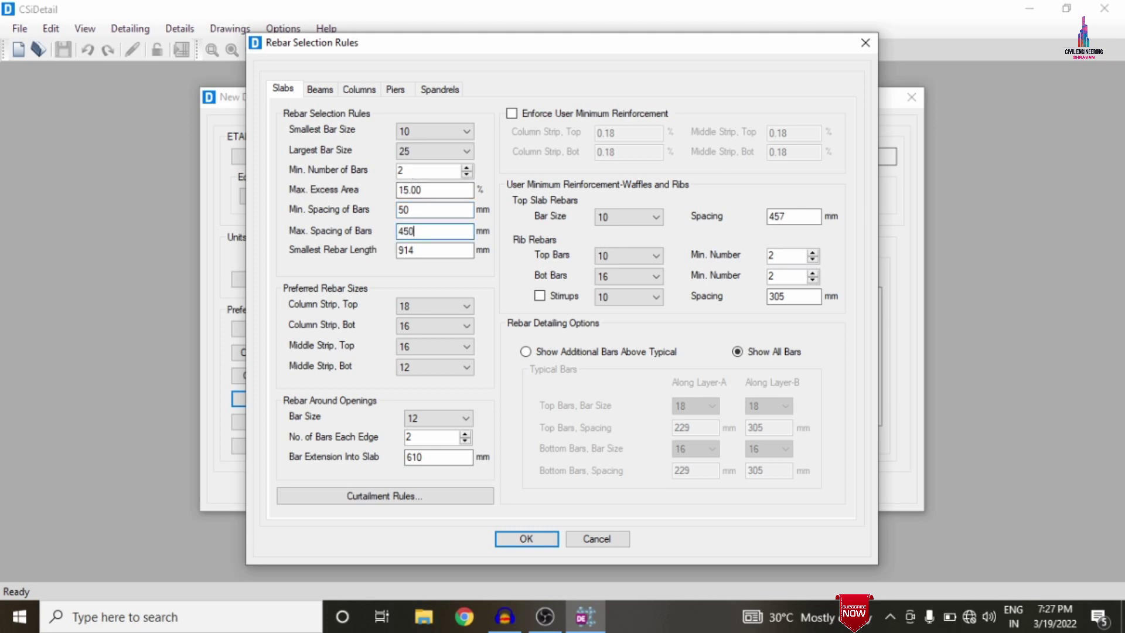
Set beam stirrup spacing for Zones A–C to 50 mm minimum and 450 mm maximum
{"action": "left_click", "coordinate": [315, 90]}
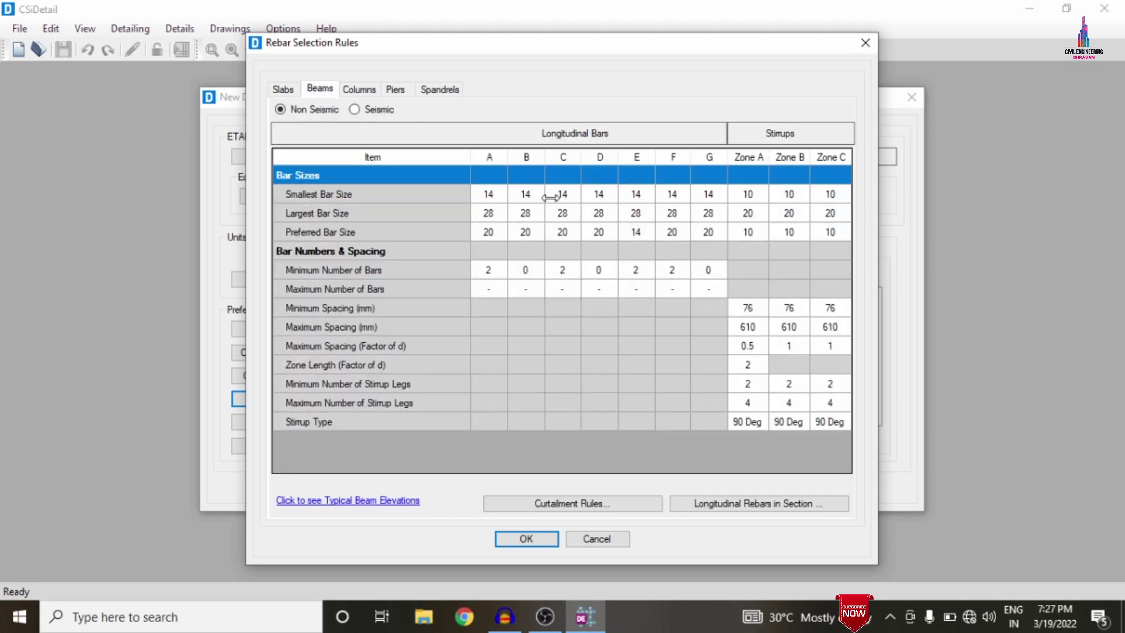
{"action": "left_click", "coordinate": [761, 326]}
{"action": "left_click", "coordinate": [761, 306]}
{"action": "left_click", "coordinate": [761, 304]}
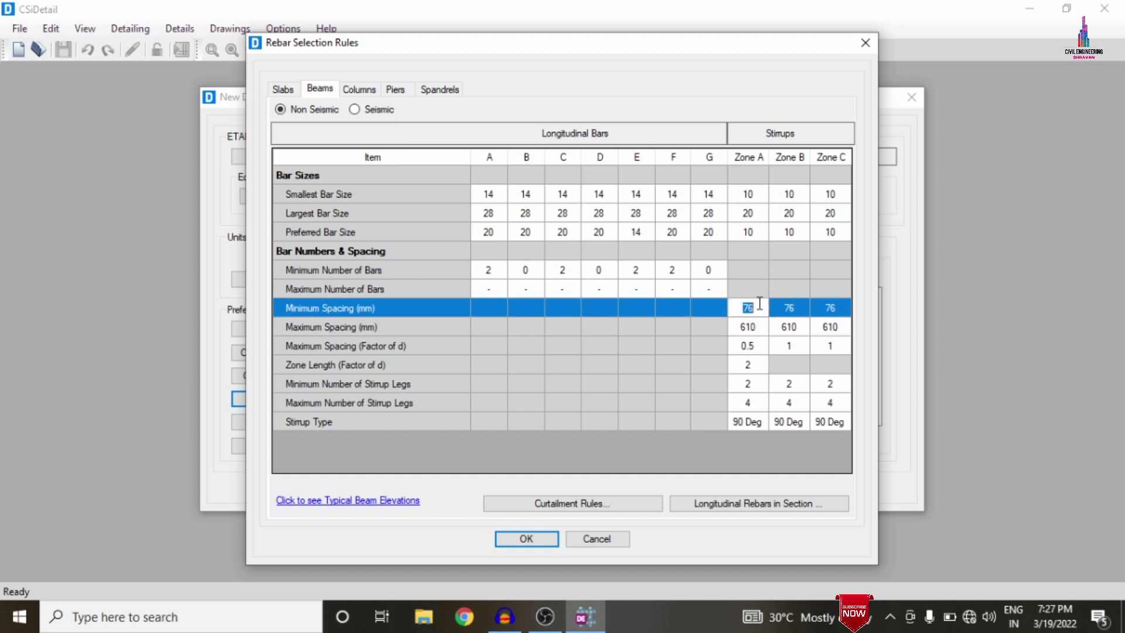
{"action": "type", "text": "1"}
{"action": "type", "text": "50"}
{"action": "key", "text": "Tab"}
{"action": "type", "text": "50"}
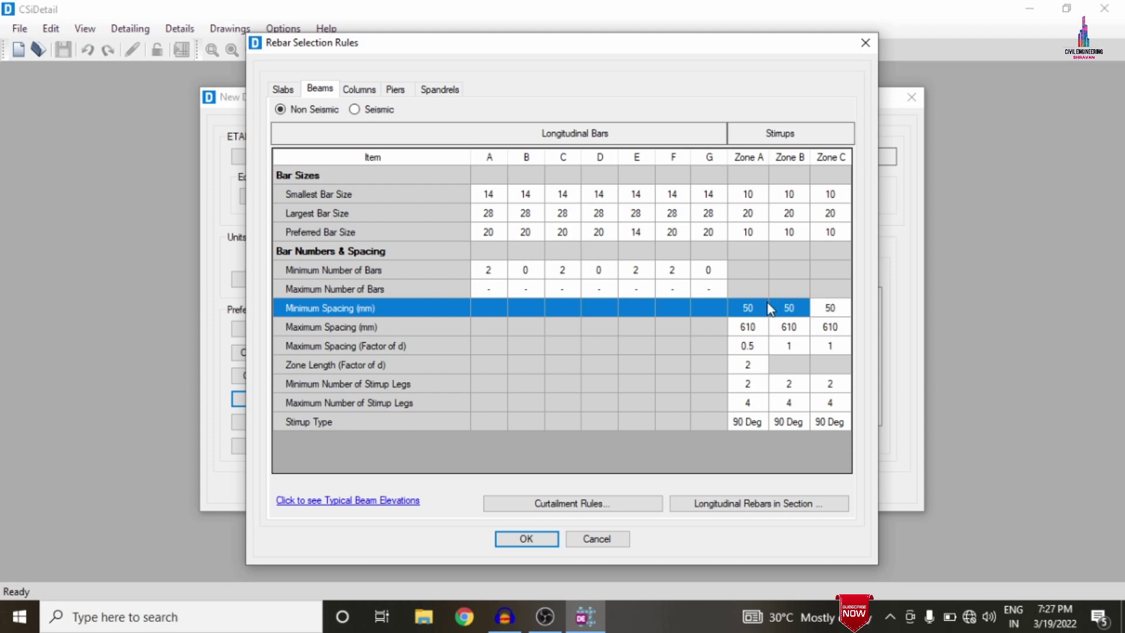
{"action": "left_click", "coordinate": [762, 332]}
{"action": "type", "text": "450"}
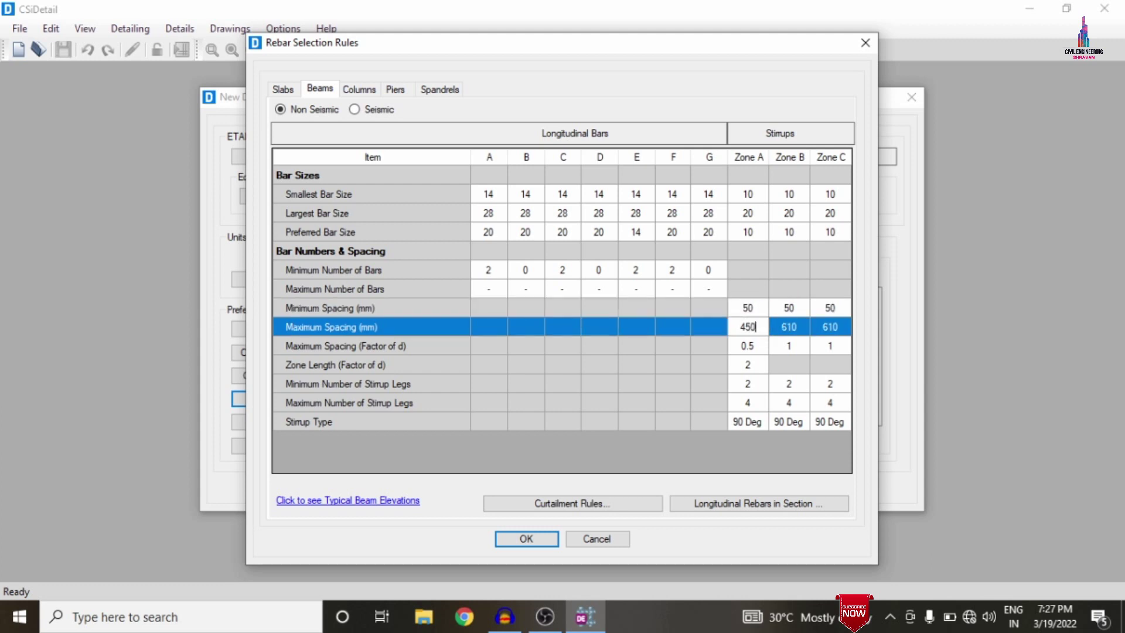
{"action": "type", "text": "450"}
{"action": "key", "text": "Tab"}
{"action": "type", "text": "45"}
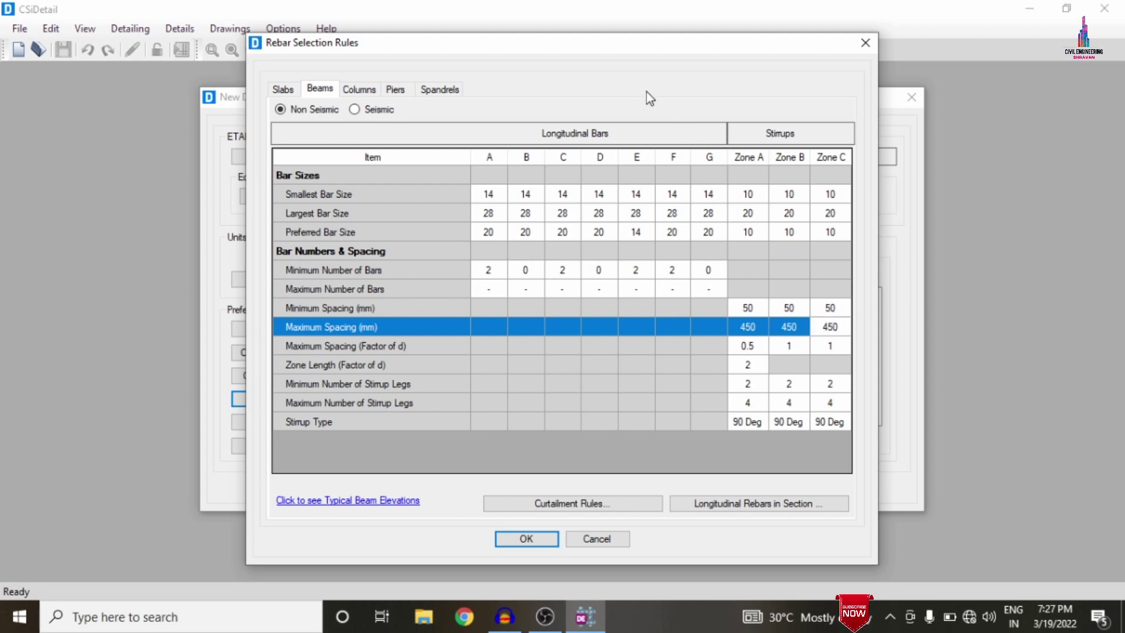
Set column tie spacing to 50 mm minimum and 450 mm maximum, then accept the rules
{"action": "left_click", "coordinate": [355, 91]}
{"action": "left_click", "coordinate": [732, 335]}
{"action": "left_click", "coordinate": [741, 333]}
{"action": "type", "text": "50"}
{"action": "key", "text": "Return"}
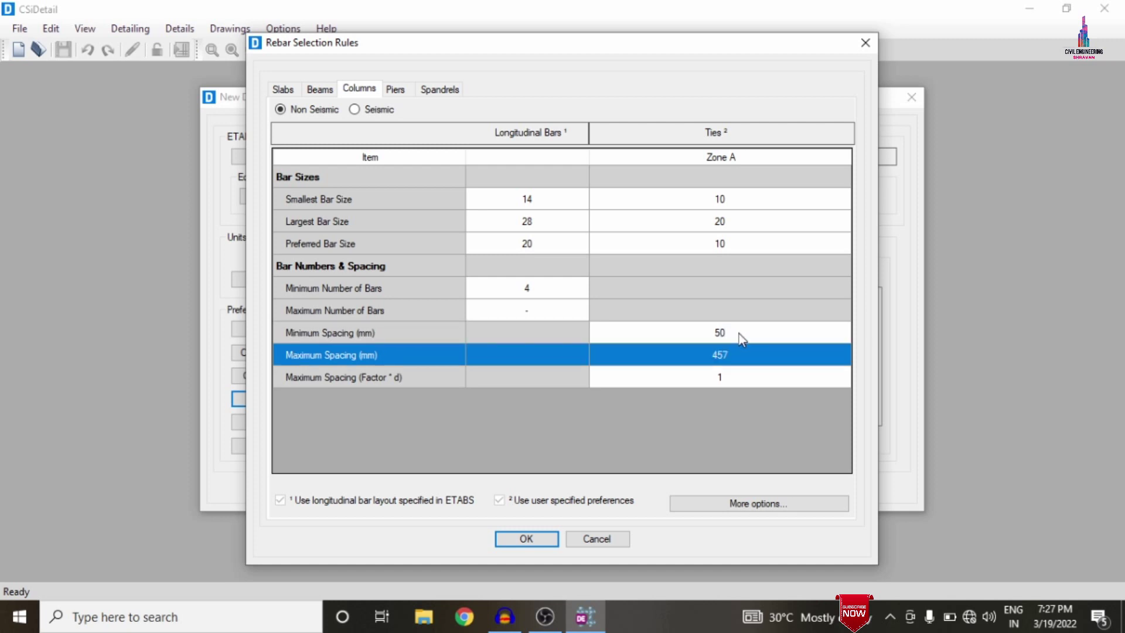
{"action": "type", "text": "45"}
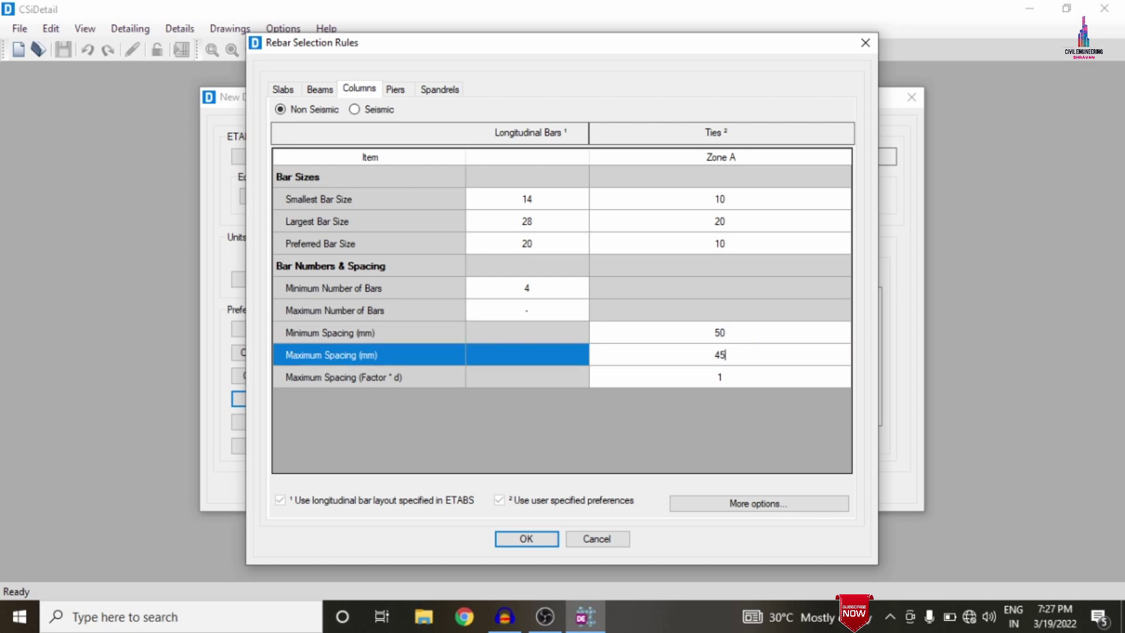
{"action": "type", "text": "0"}
{"action": "left_click", "coordinate": [526, 539]}
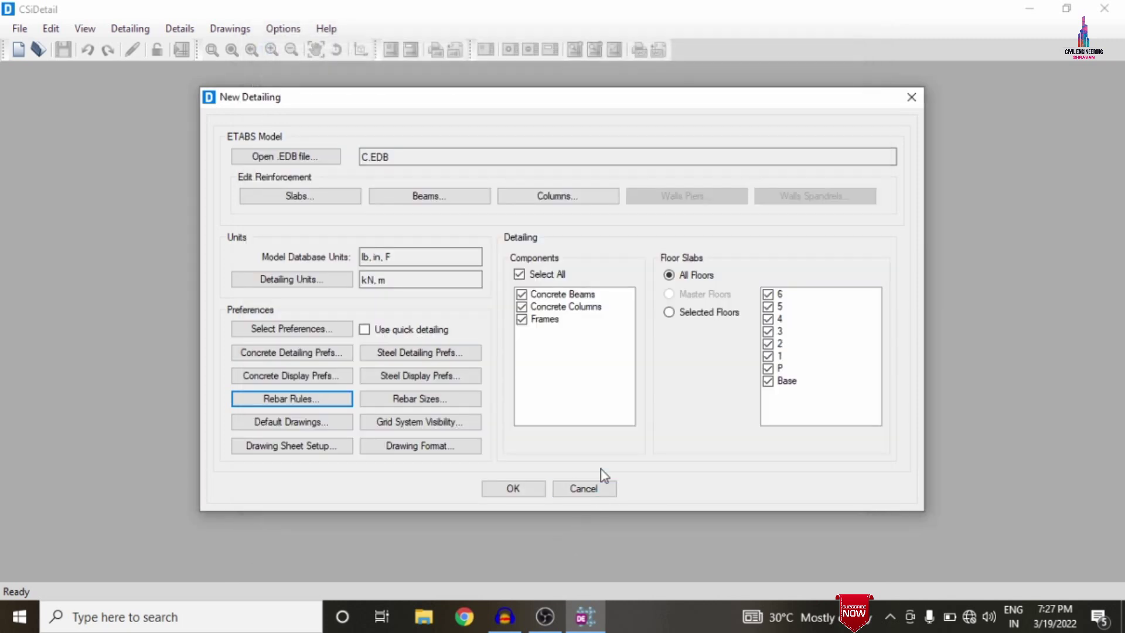
Run the detailing and display Rebar Plan - 6 at EL. 21.000 m
{"action": "left_click", "coordinate": [509, 490]}
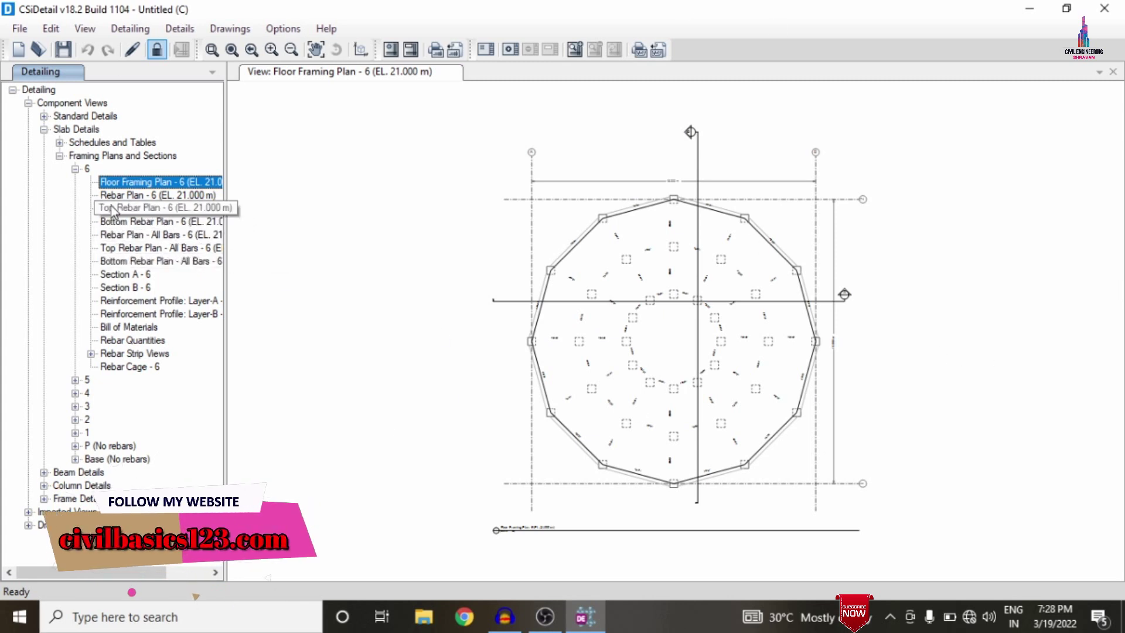
{"action": "left_click", "coordinate": [126, 195]}
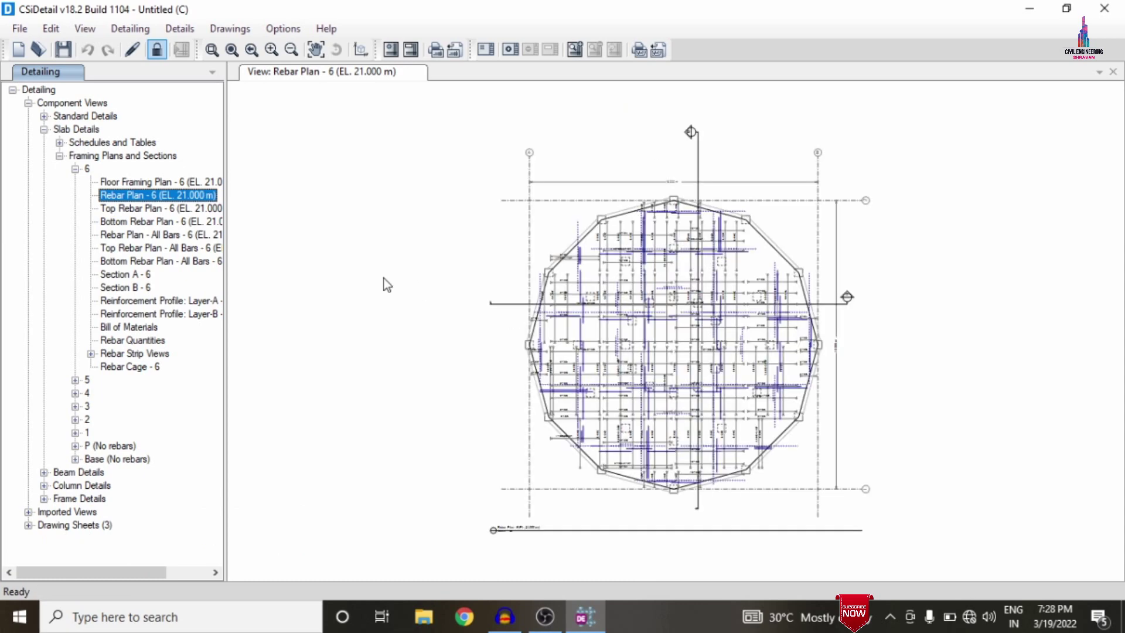
{"action": "scroll", "coordinate": [665, 347], "scroll_direction": "up", "scroll_amount": 4}
{"action": "scroll", "coordinate": [660, 314], "scroll_direction": "down", "scroll_amount": 2}
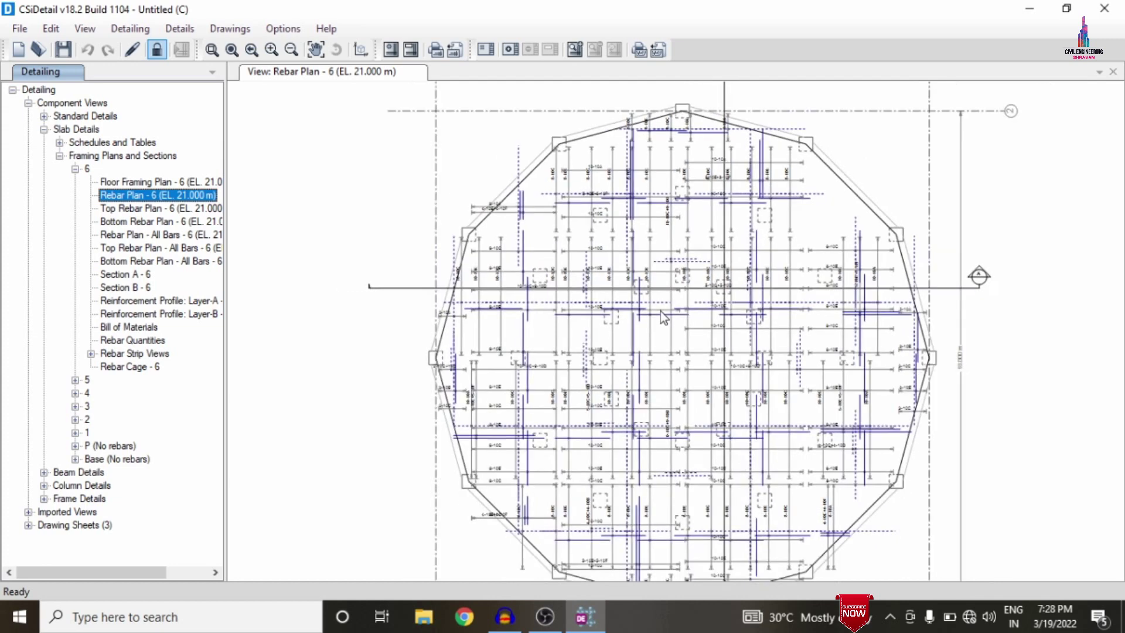
Review the floor 6 Top Rebar Plan and the Rebar Plan - All Bars - 6
{"action": "left_click", "coordinate": [150, 209]}
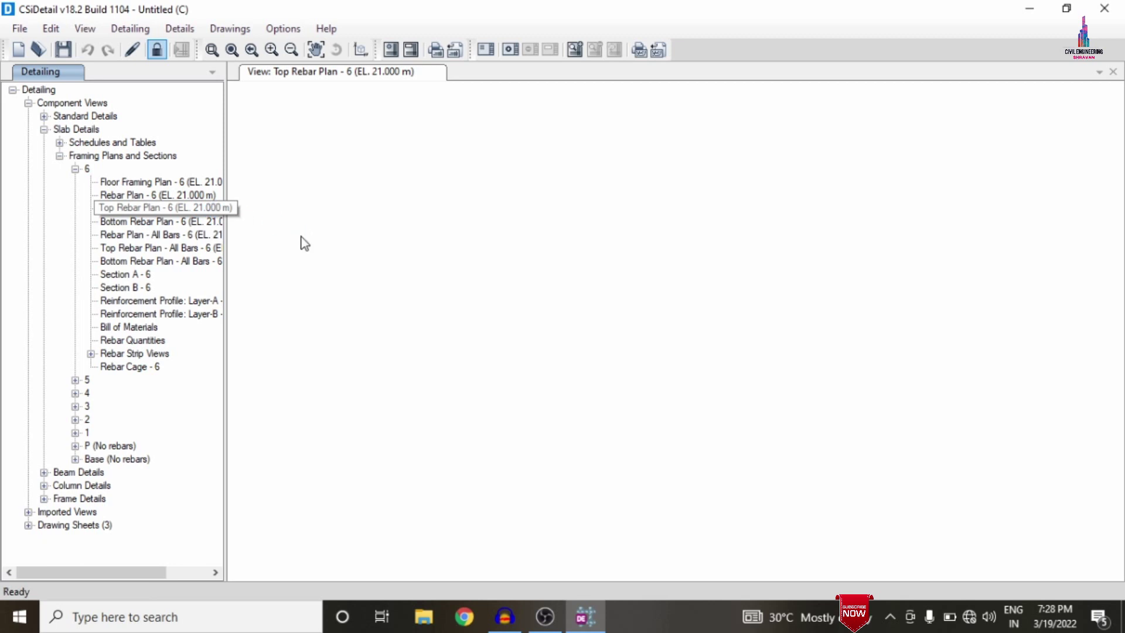
{"action": "left_click", "coordinate": [130, 237]}
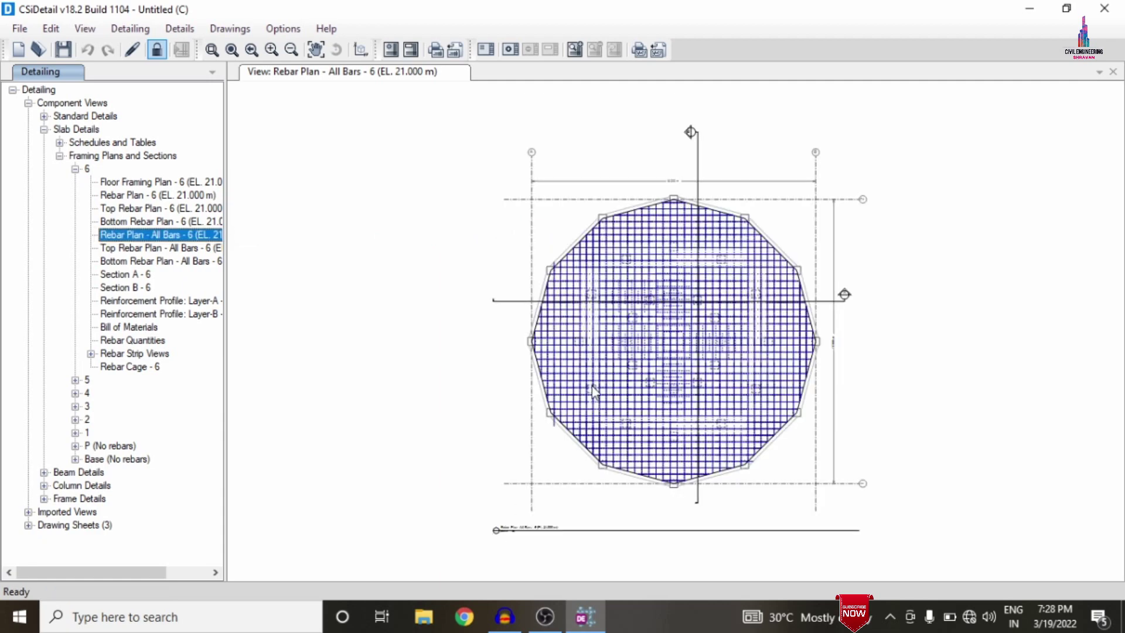
{"action": "scroll", "coordinate": [615, 346], "scroll_direction": "up", "scroll_amount": 4}
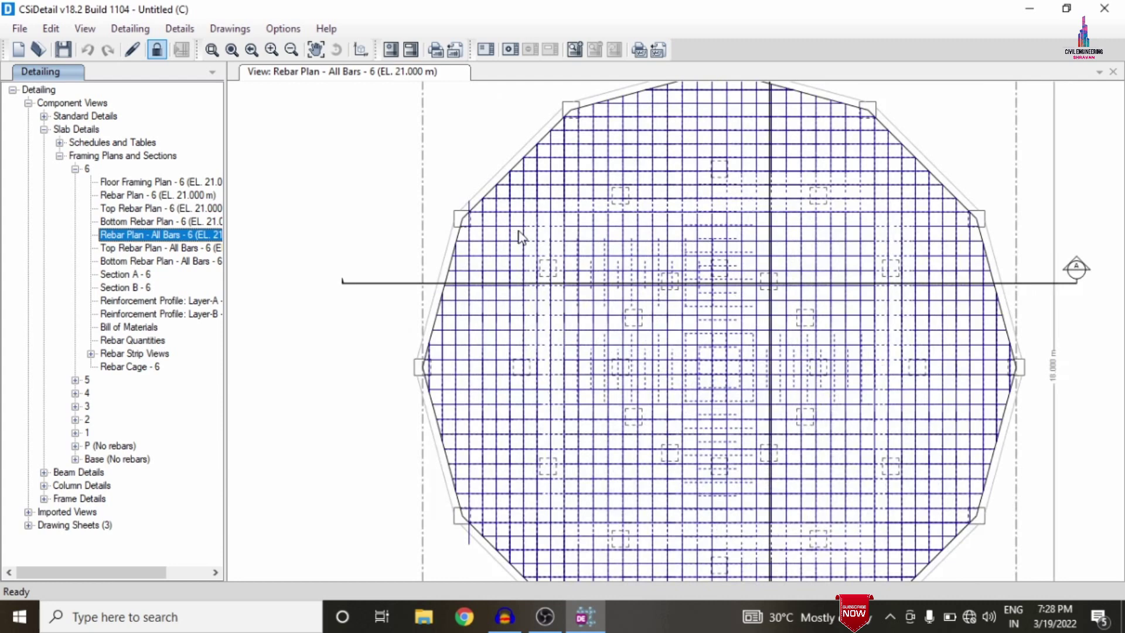
{"action": "scroll", "coordinate": [520, 236], "scroll_direction": "down", "scroll_amount": 2}
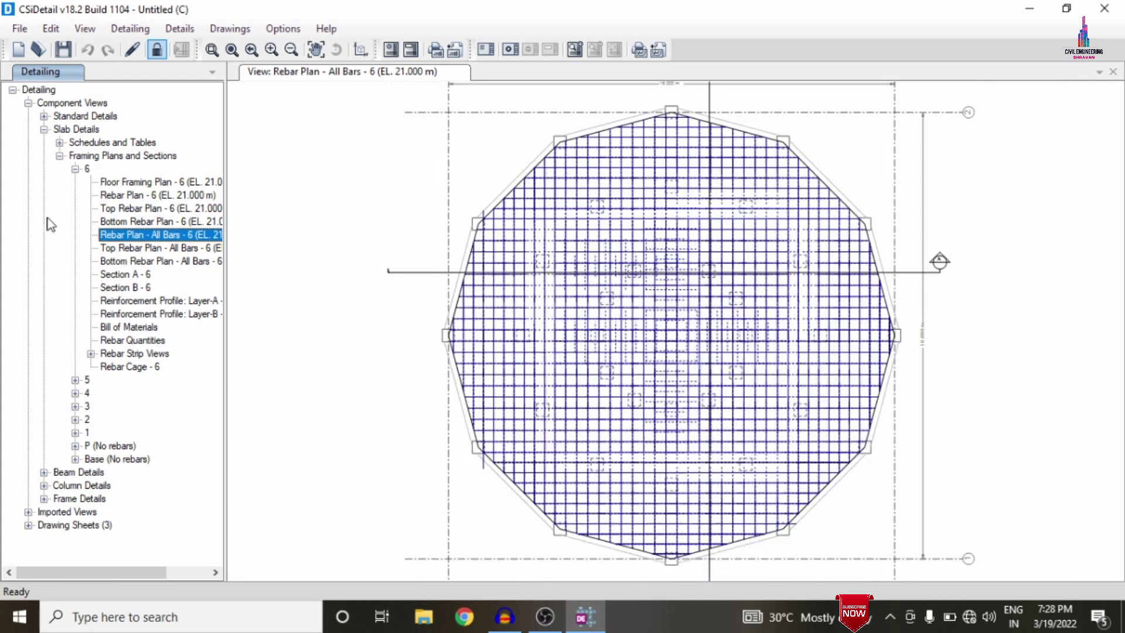
Open Section A - 6, the floor 6 Bill of Materials, and Rebar Cage - 6
{"action": "left_click", "coordinate": [120, 274]}
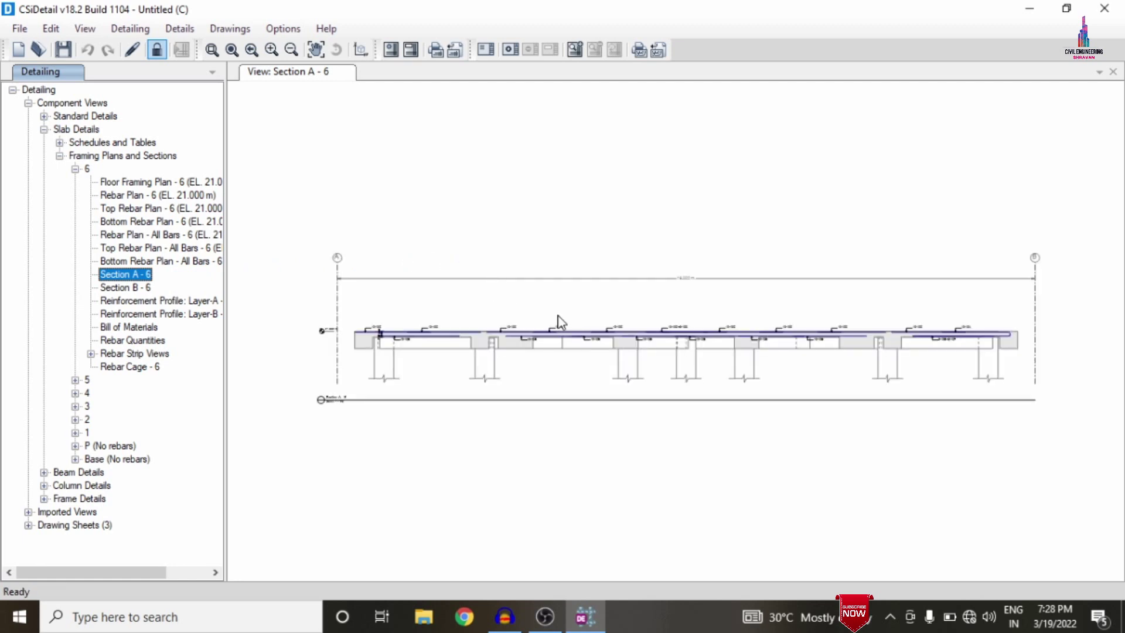
{"action": "scroll", "coordinate": [369, 334], "scroll_direction": "up", "scroll_amount": 5}
{"action": "scroll", "coordinate": [364, 336], "scroll_direction": "down", "scroll_amount": 3}
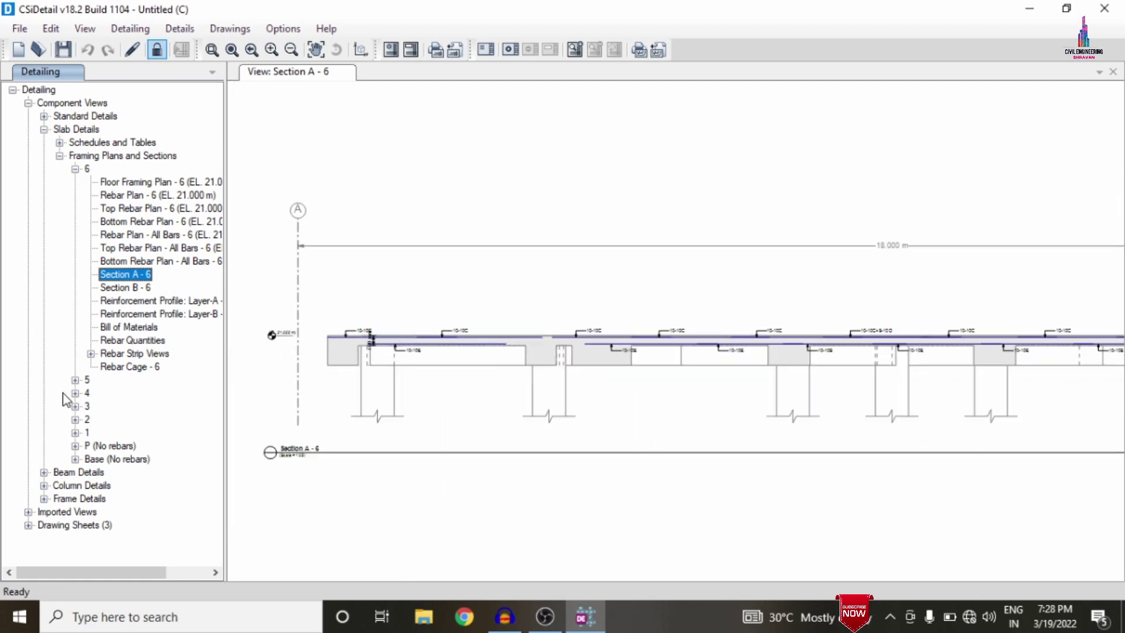
{"action": "left_click", "coordinate": [137, 327]}
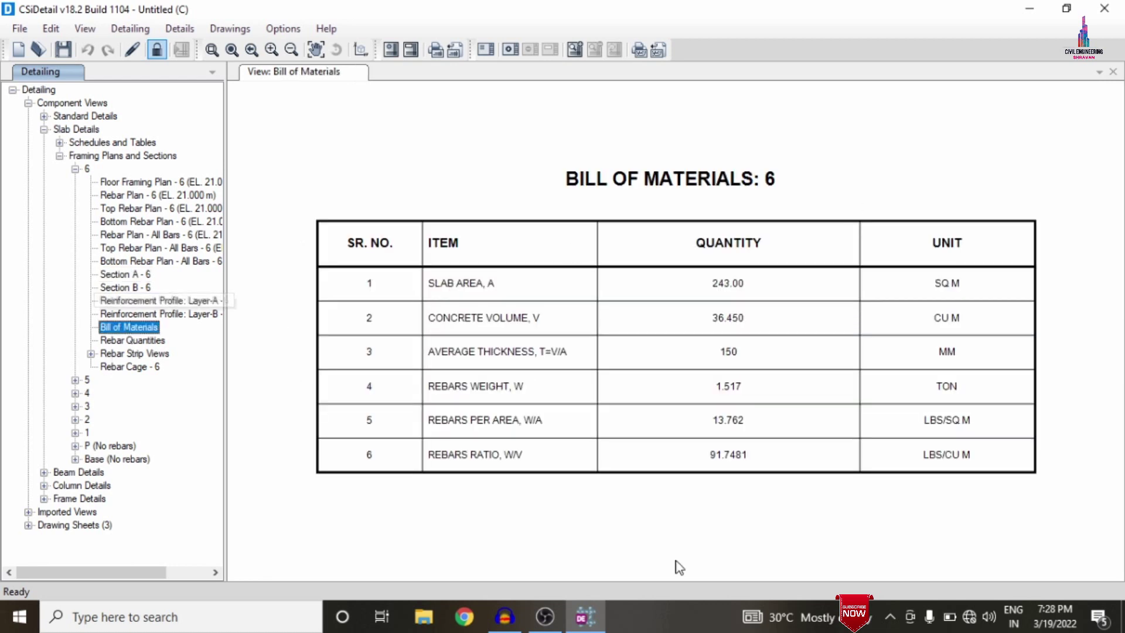
{"action": "left_click", "coordinate": [123, 367]}
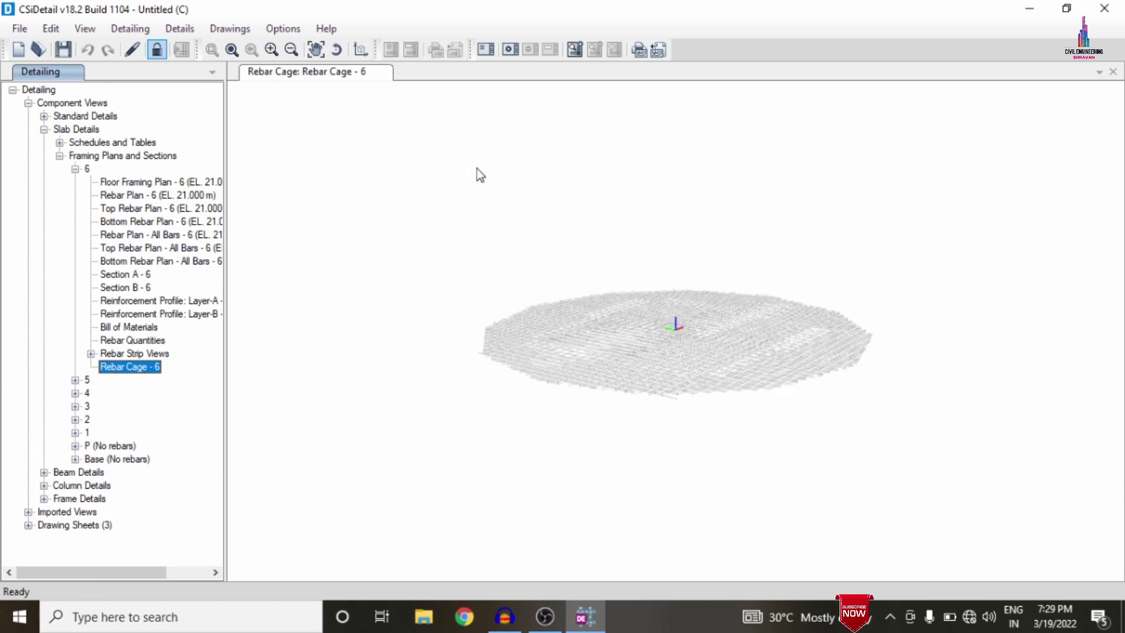
Orbit the floor 6 rebar cage to a top view and zoom in and out to inspect it
{"action": "left_click_drag", "start_coordinate": [638, 233], "coordinate": [654, 423]}
{"action": "scroll", "coordinate": [665, 331], "scroll_direction": "up", "scroll_amount": 6}
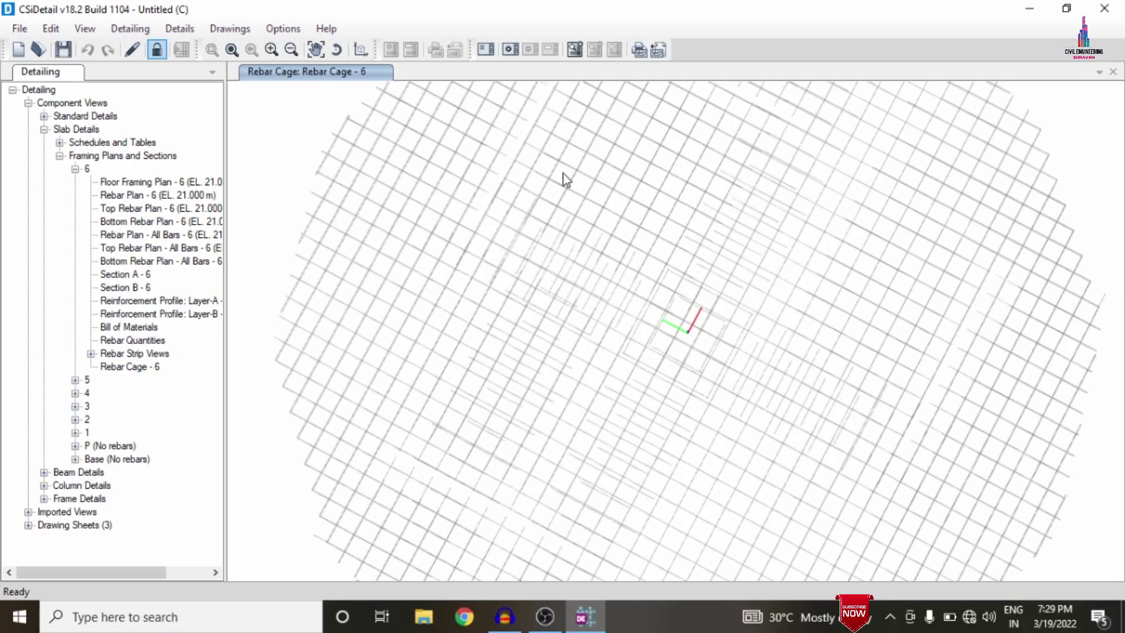
{"action": "scroll", "coordinate": [635, 220], "scroll_direction": "down", "scroll_amount": 5}
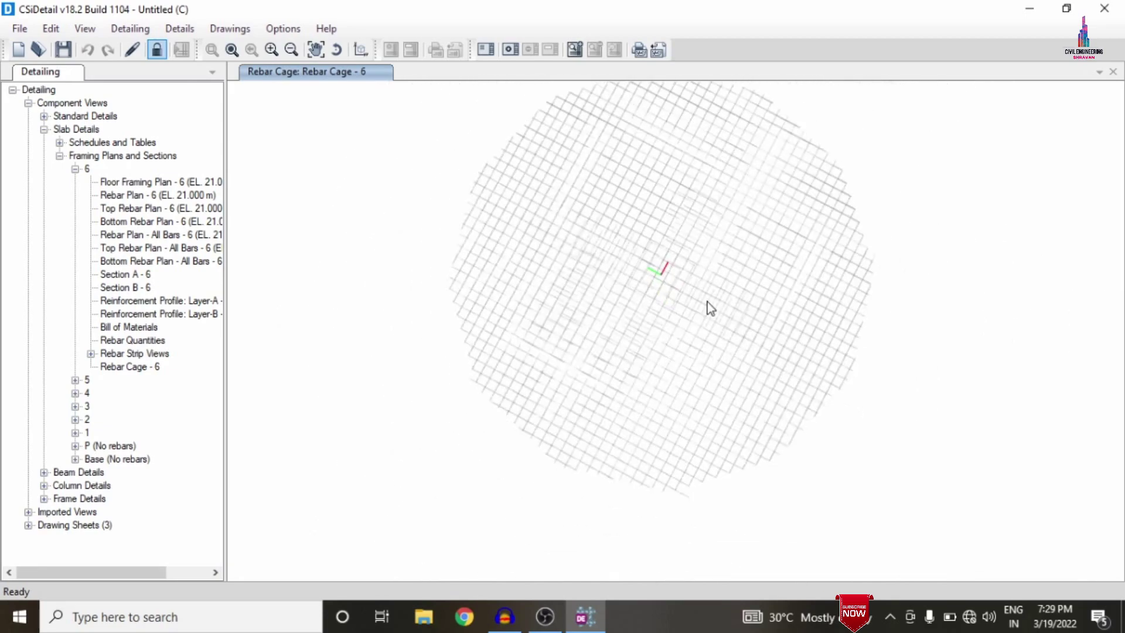
{"action": "scroll", "coordinate": [638, 277], "scroll_direction": "up", "scroll_amount": 3}
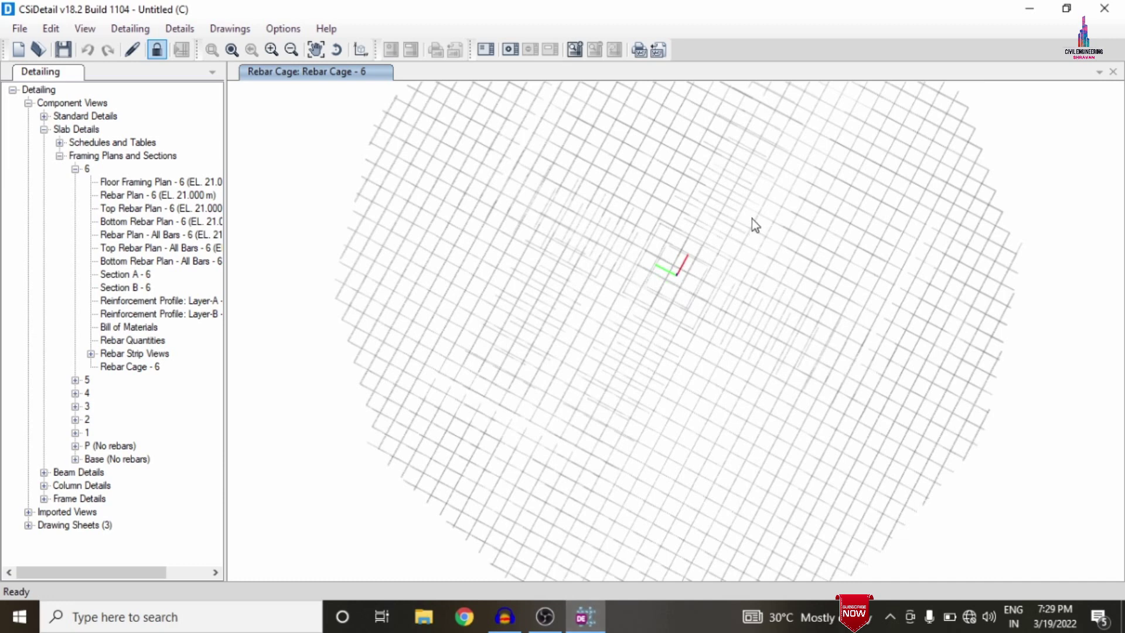
{"action": "scroll", "coordinate": [751, 219], "scroll_direction": "down", "scroll_amount": 3}
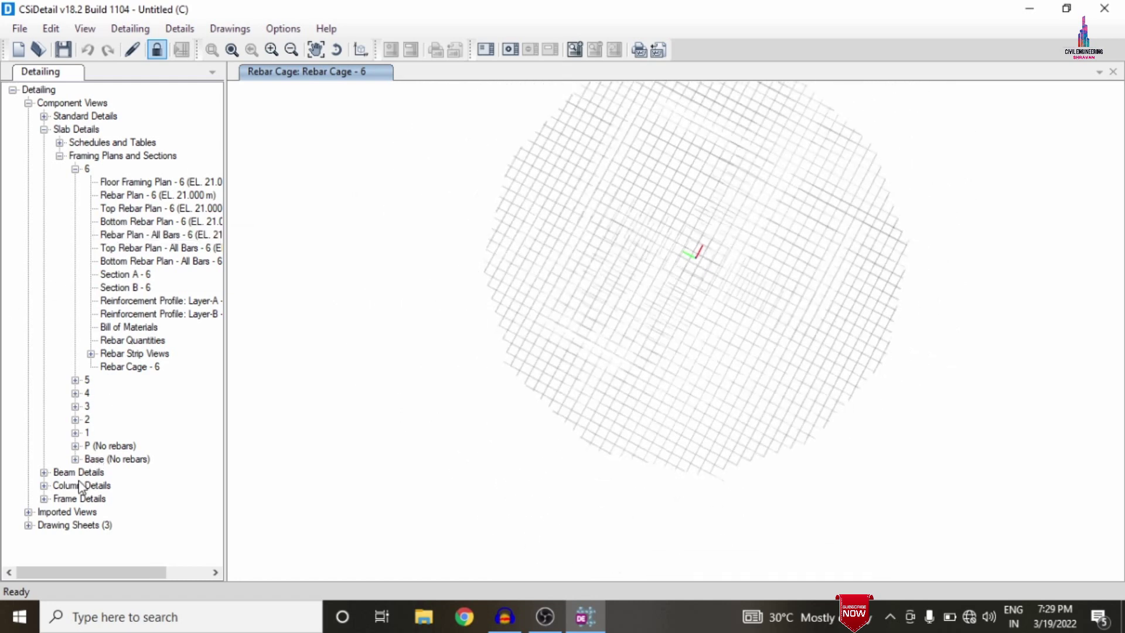
{"action": "left_click", "coordinate": [44, 472]}
Expand Concrete Beams and open the Concrete Beam Rebar Table under Schedules and Tables
{"action": "left_click", "coordinate": [60, 486]}
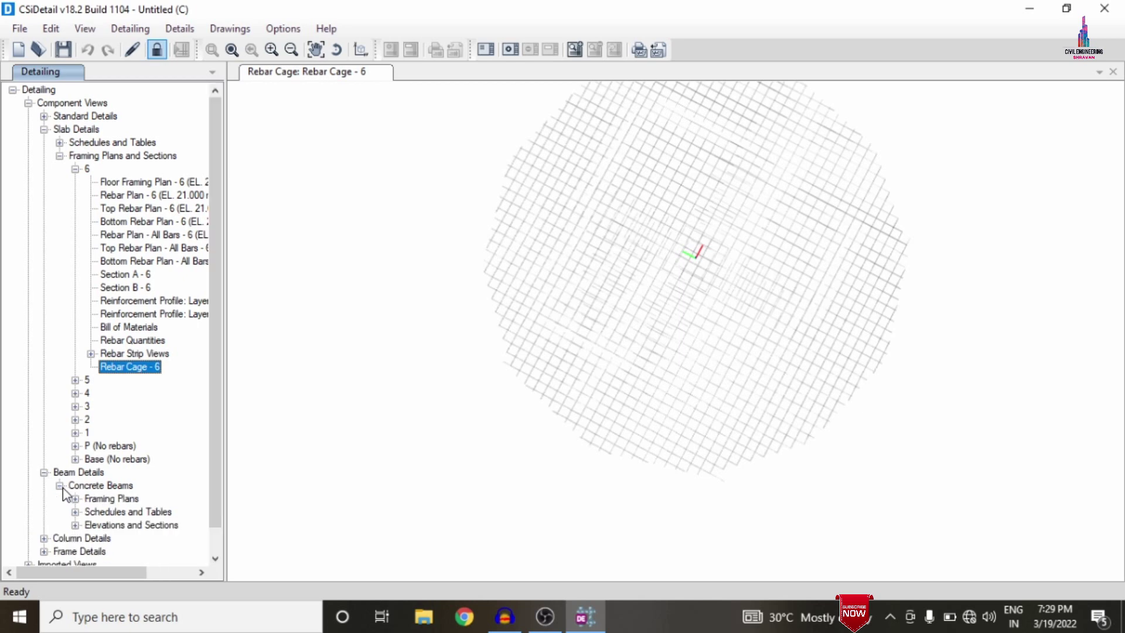
{"action": "scroll", "coordinate": [67, 498], "scroll_direction": "down", "scroll_amount": 3}
{"action": "left_click", "coordinate": [75, 472]}
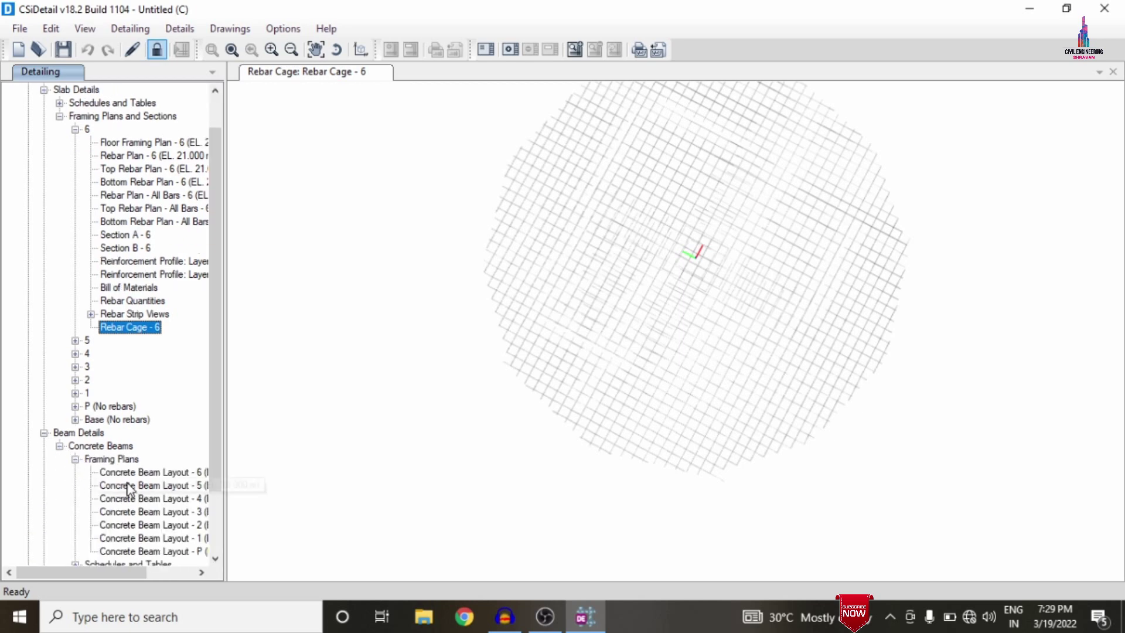
{"action": "scroll", "coordinate": [135, 463], "scroll_direction": "down", "scroll_amount": 3}
{"action": "left_click", "coordinate": [75, 485]}
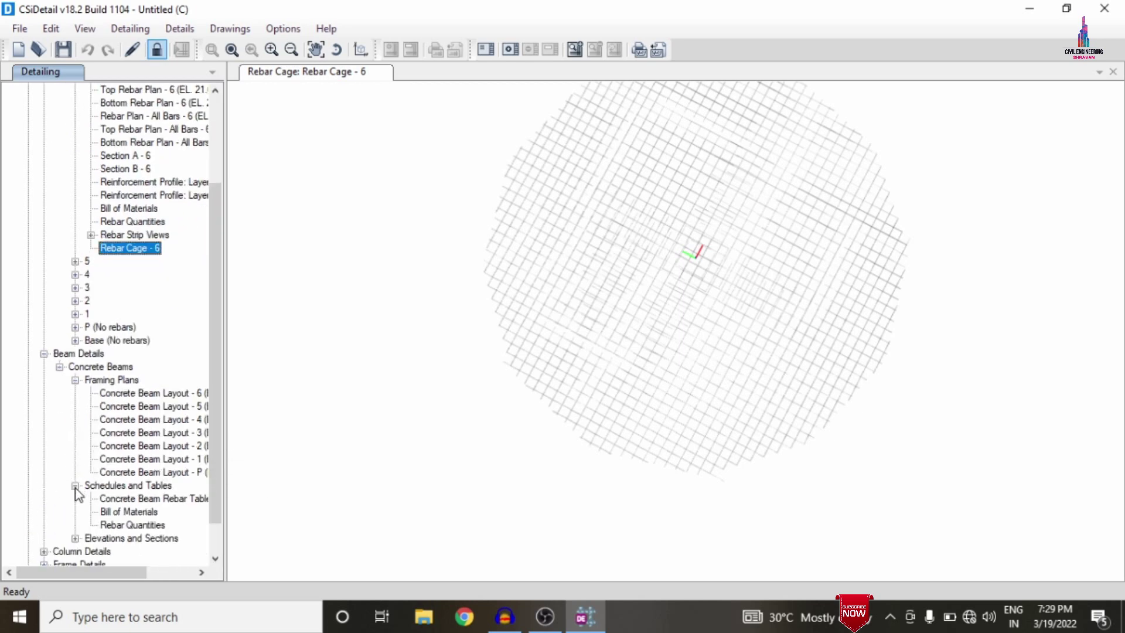
{"action": "double_click", "coordinate": [133, 499]}
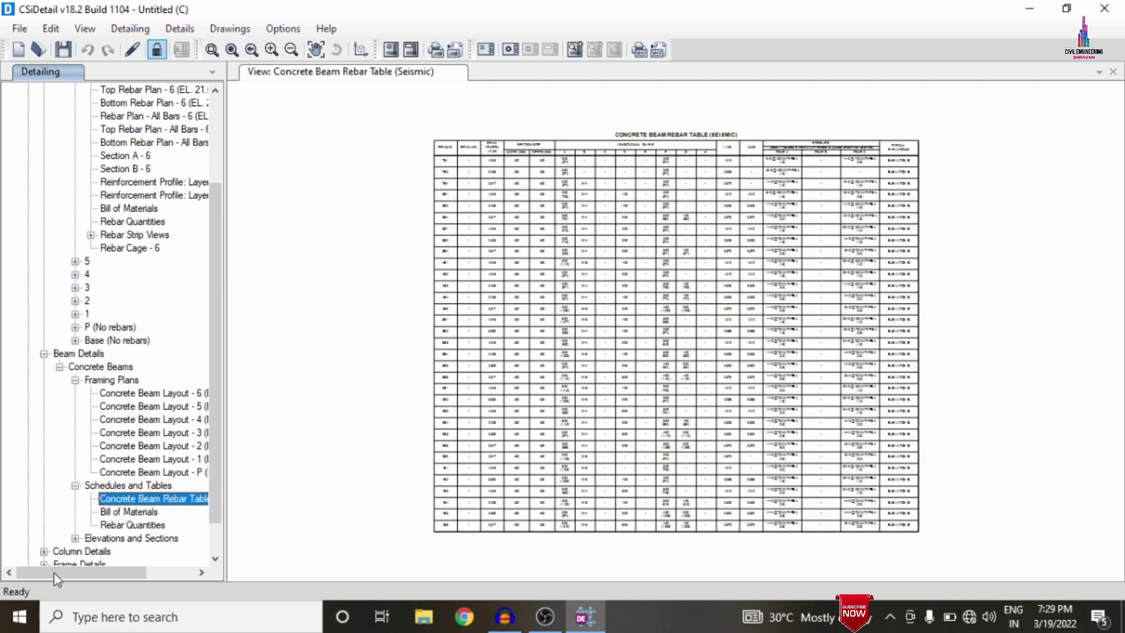
Under beam Elevations and Sections, list level 6 beams and expand beam 7B1's views
{"action": "left_click", "coordinate": [75, 538]}
{"action": "scroll", "coordinate": [132, 463], "scroll_direction": "down", "scroll_amount": 3}
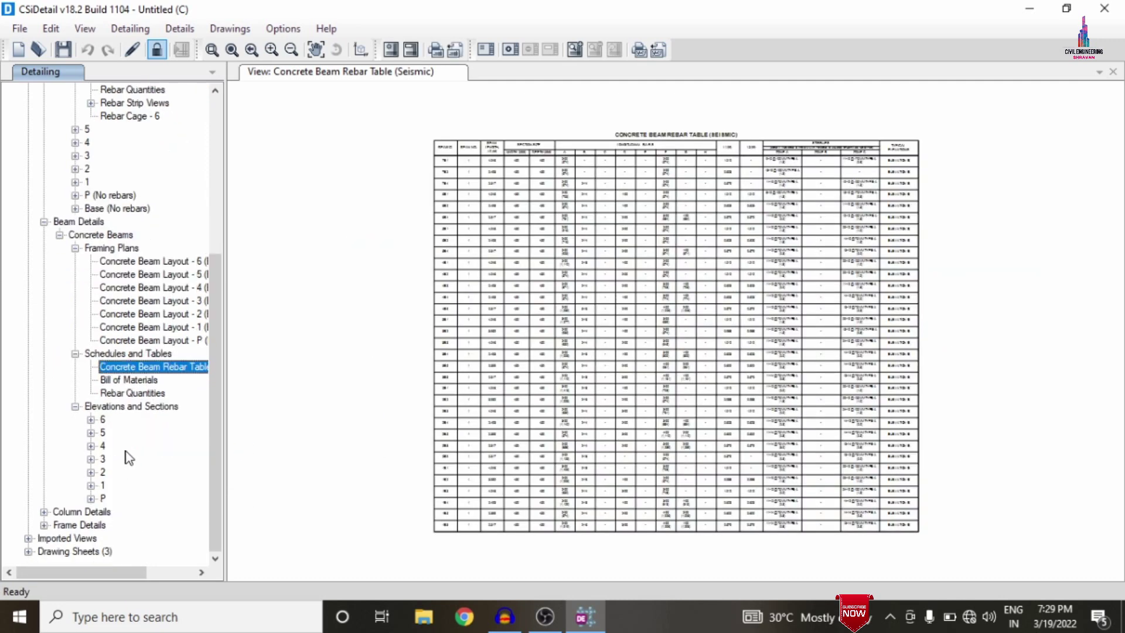
{"action": "left_click", "coordinate": [91, 420]}
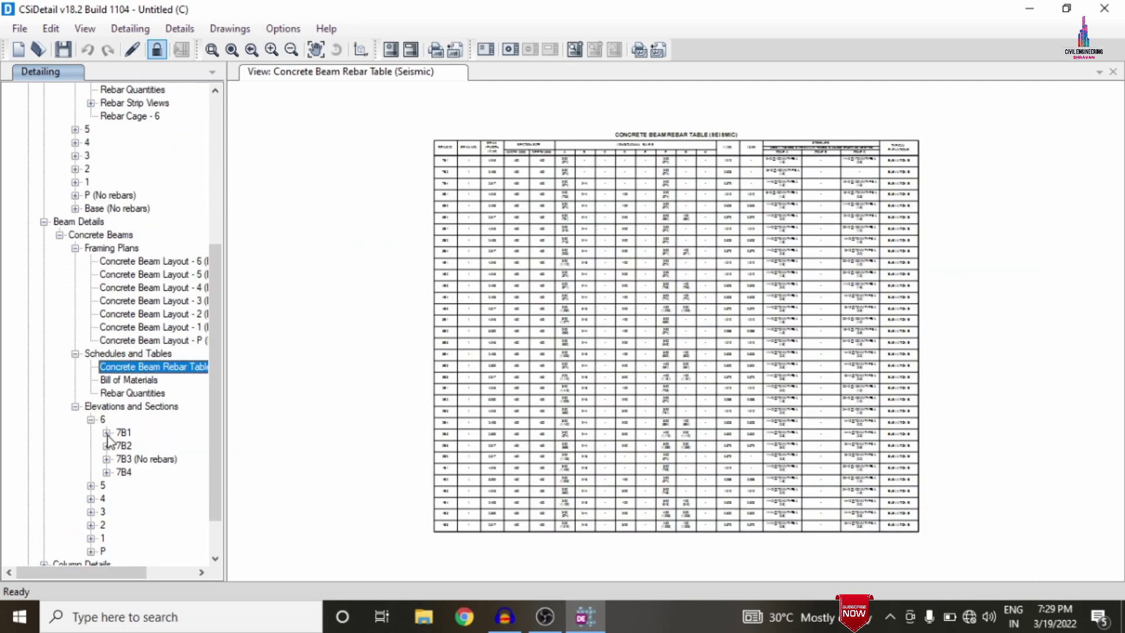
{"action": "left_click", "coordinate": [107, 432]}
Review beam 7B1's Section A, elevation, reinforcement profile, bill of materials and rotated 3-D cage
{"action": "double_click", "coordinate": [171, 459]}
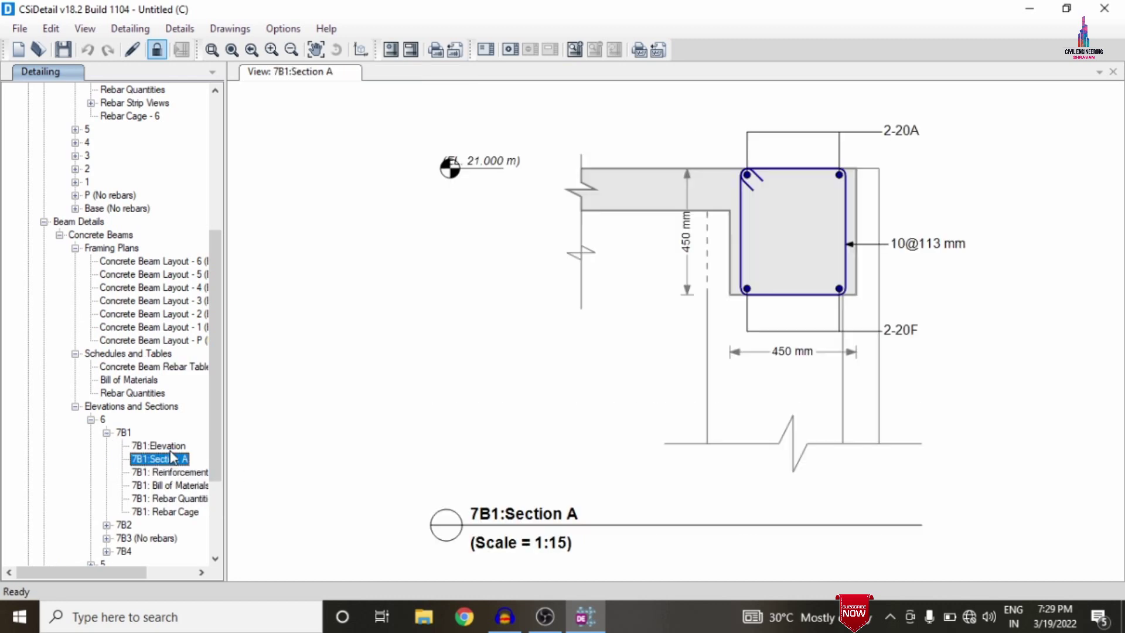
{"action": "double_click", "coordinate": [173, 448]}
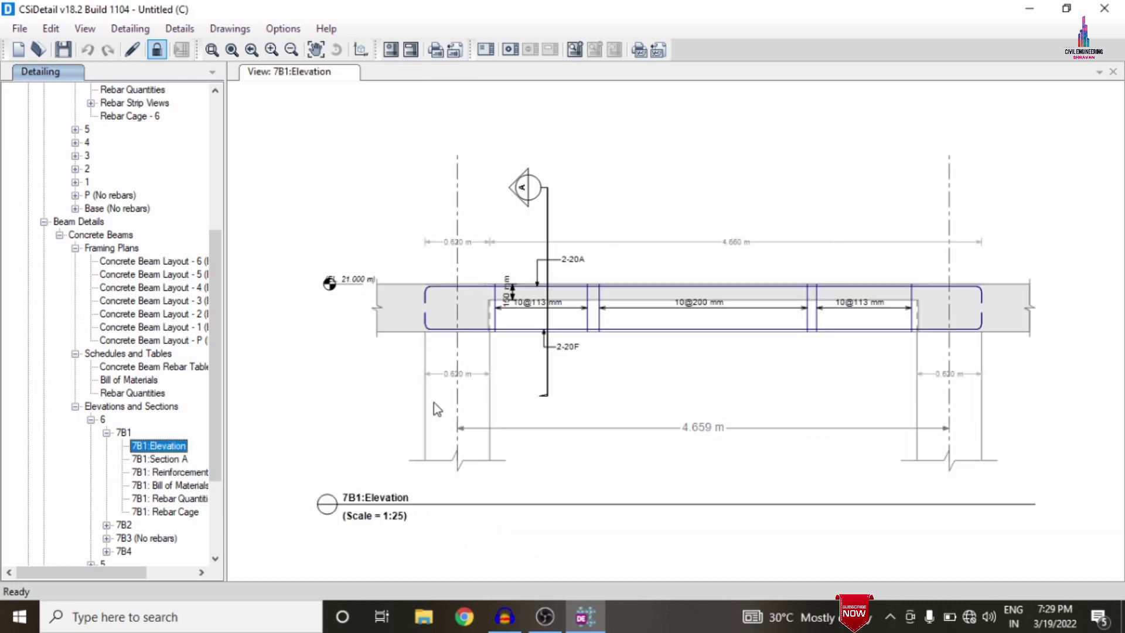
{"action": "scroll", "coordinate": [582, 340], "scroll_direction": "up", "scroll_amount": 3}
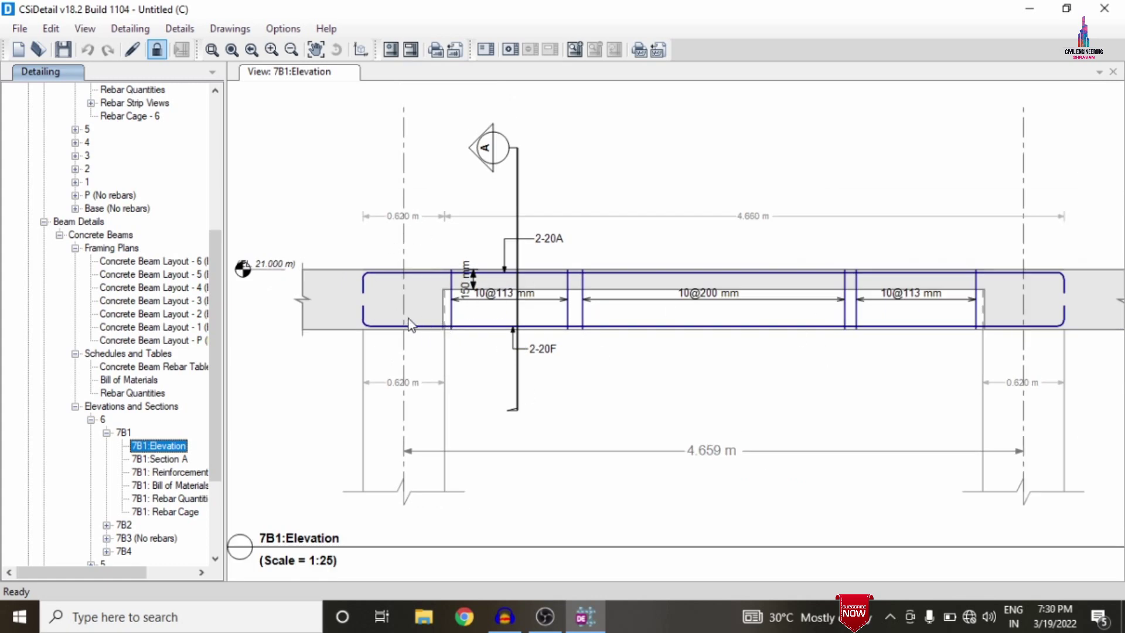
{"action": "double_click", "coordinate": [154, 462]}
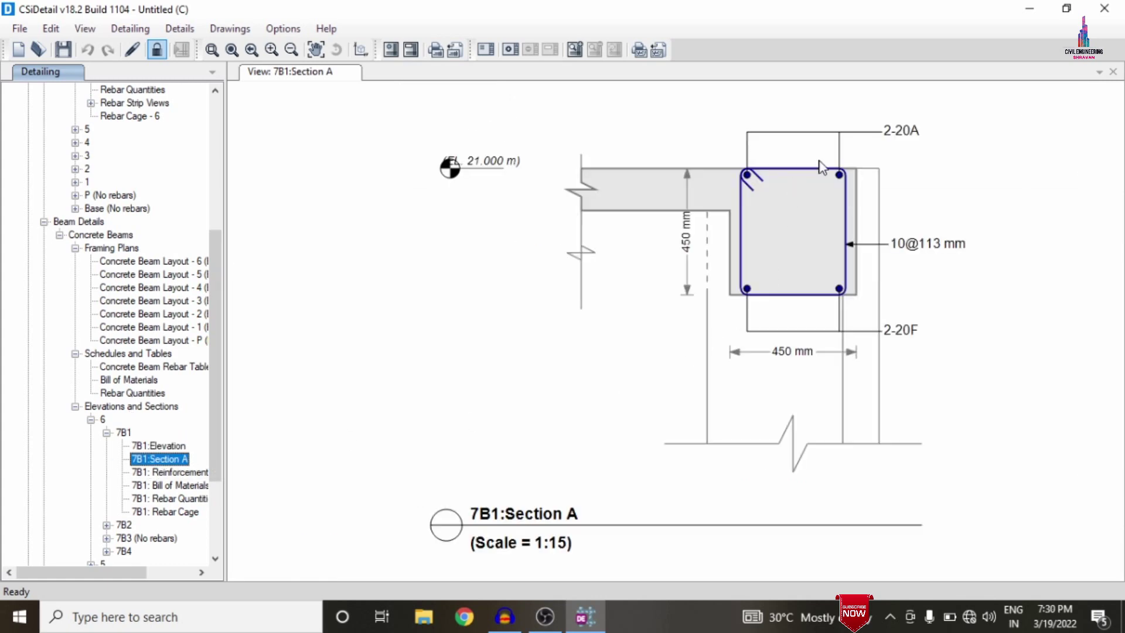
{"action": "scroll", "coordinate": [822, 166], "scroll_direction": "down", "scroll_amount": 1}
{"action": "scroll", "coordinate": [812, 188], "scroll_direction": "up", "scroll_amount": 2}
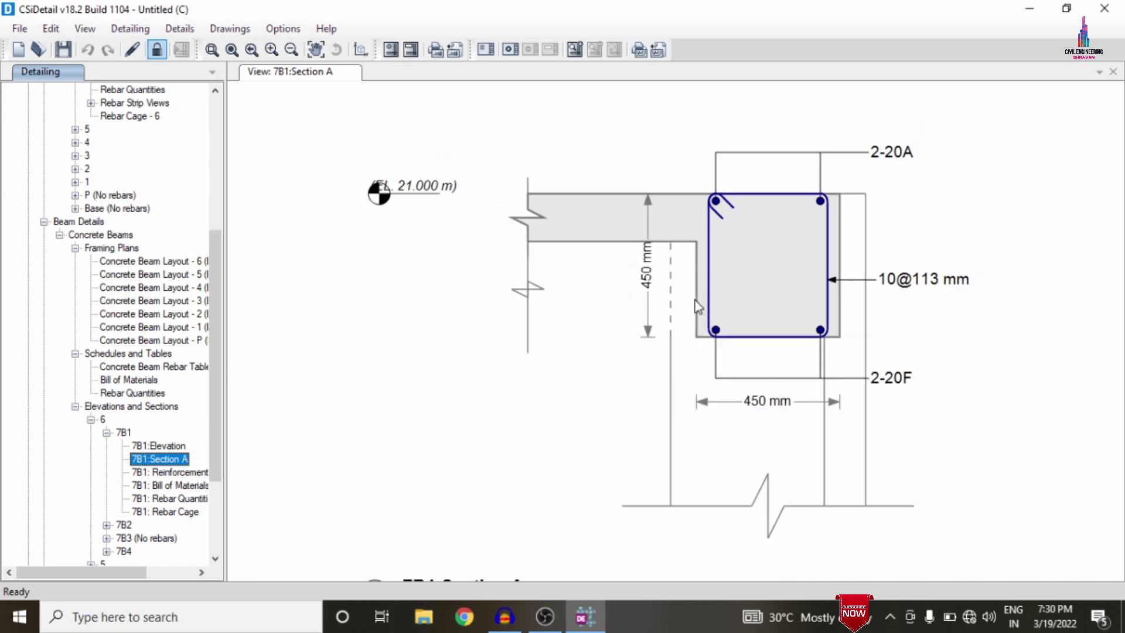
{"action": "double_click", "coordinate": [155, 472]}
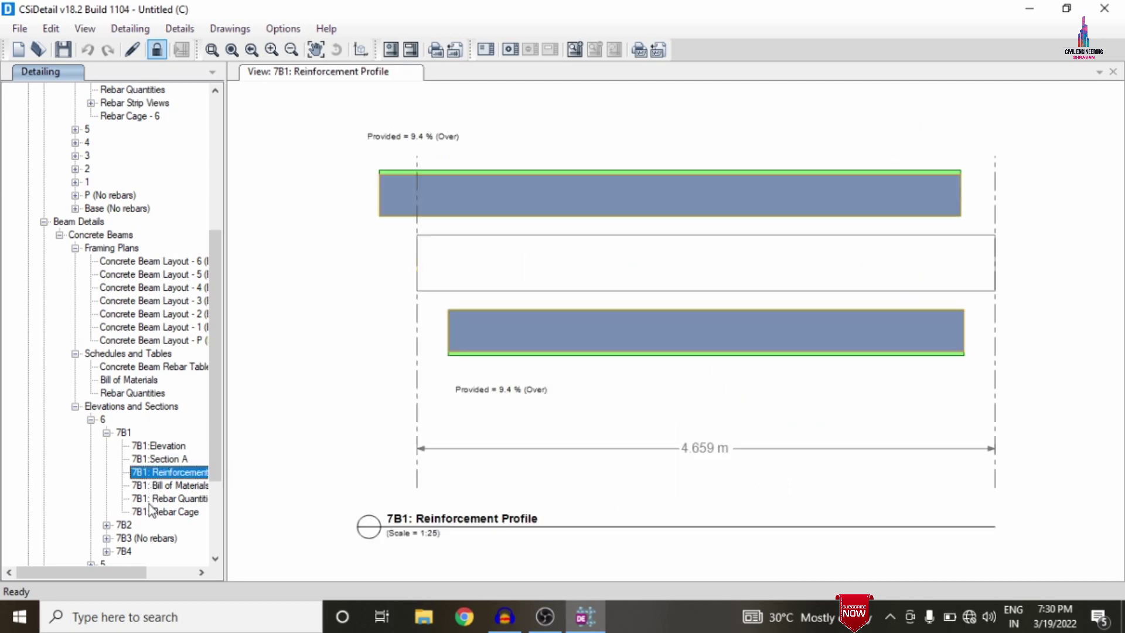
{"action": "double_click", "coordinate": [163, 485]}
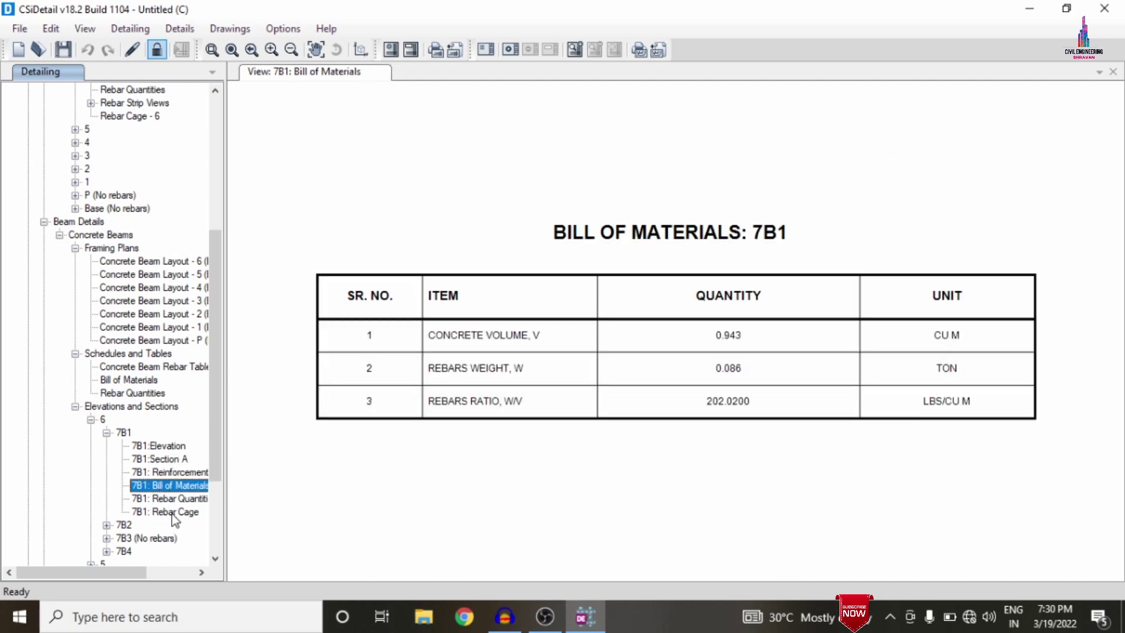
{"action": "double_click", "coordinate": [170, 512]}
{"action": "middle_click_drag", "start_coordinate": [555, 356], "coordinate": [836, 360], "text": "shift"}
{"action": "scroll", "coordinate": [151, 409], "scroll_direction": "down", "scroll_amount": 4}
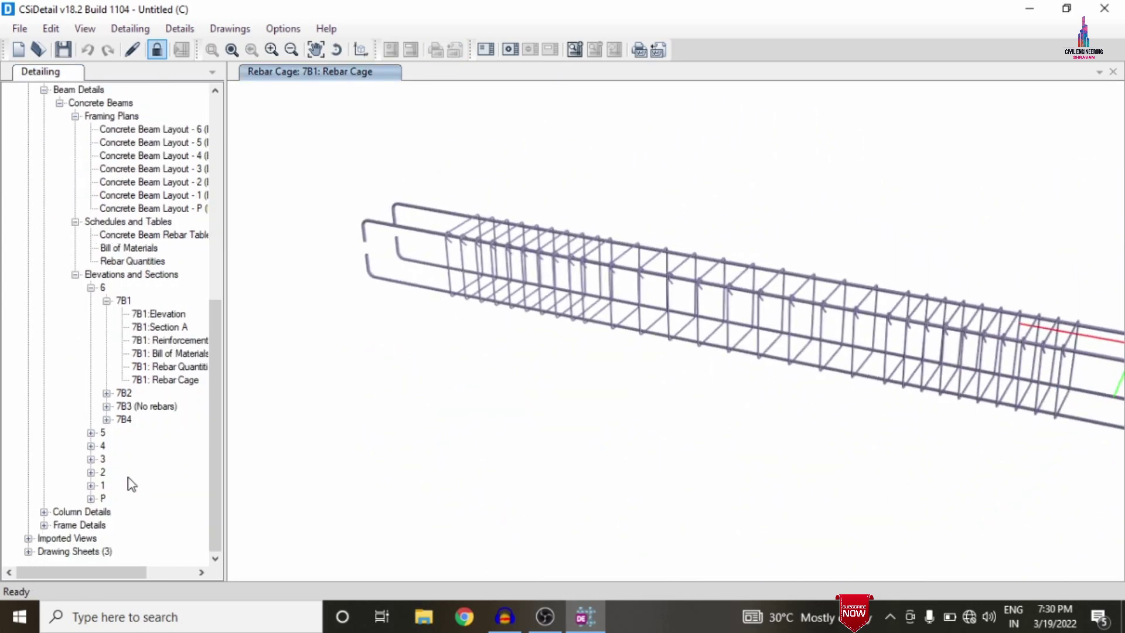
Open level 2 beam 3B3's Section A, reinforcement profile and 3-D rebar cage, rotating the cage
{"action": "left_click", "coordinate": [91, 473]}
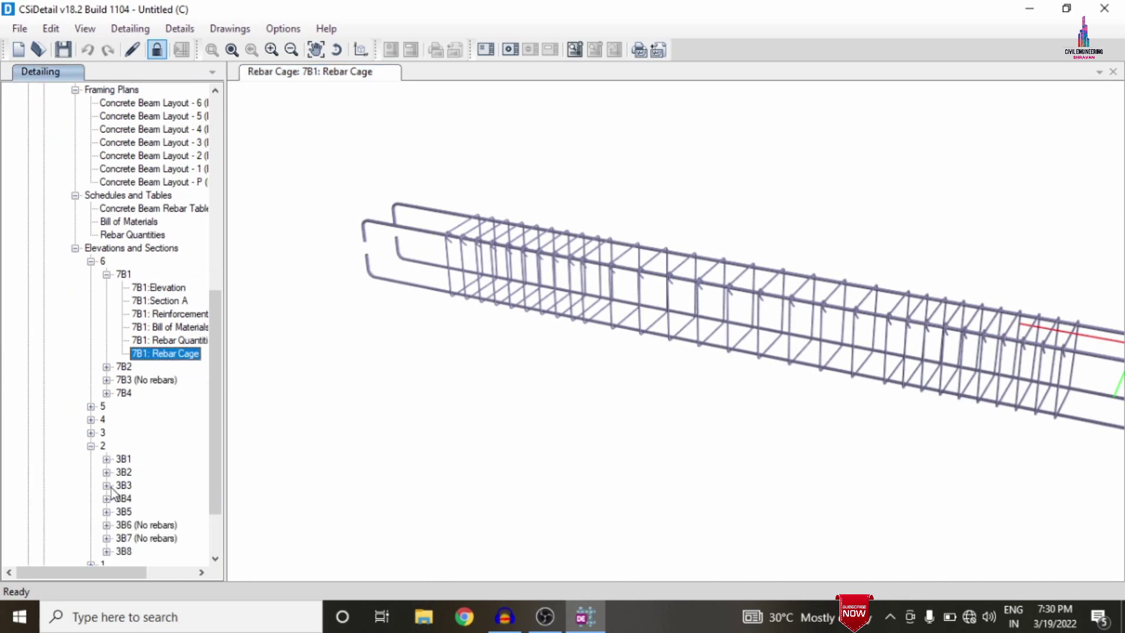
{"action": "left_click", "coordinate": [107, 486]}
{"action": "double_click", "coordinate": [167, 498]}
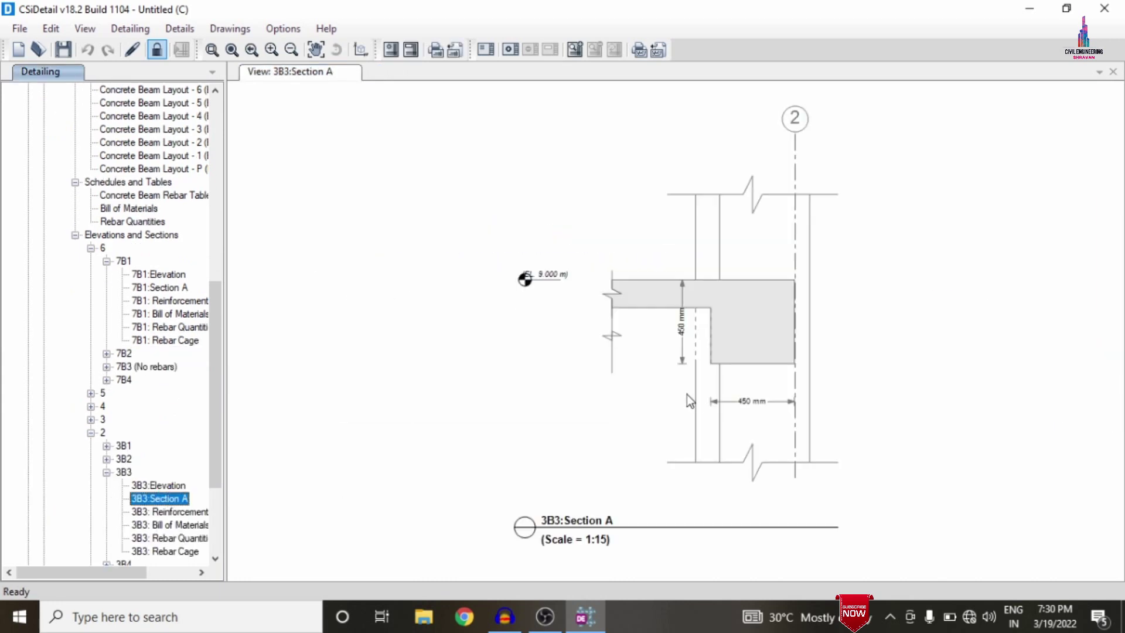
{"action": "double_click", "coordinate": [175, 512]}
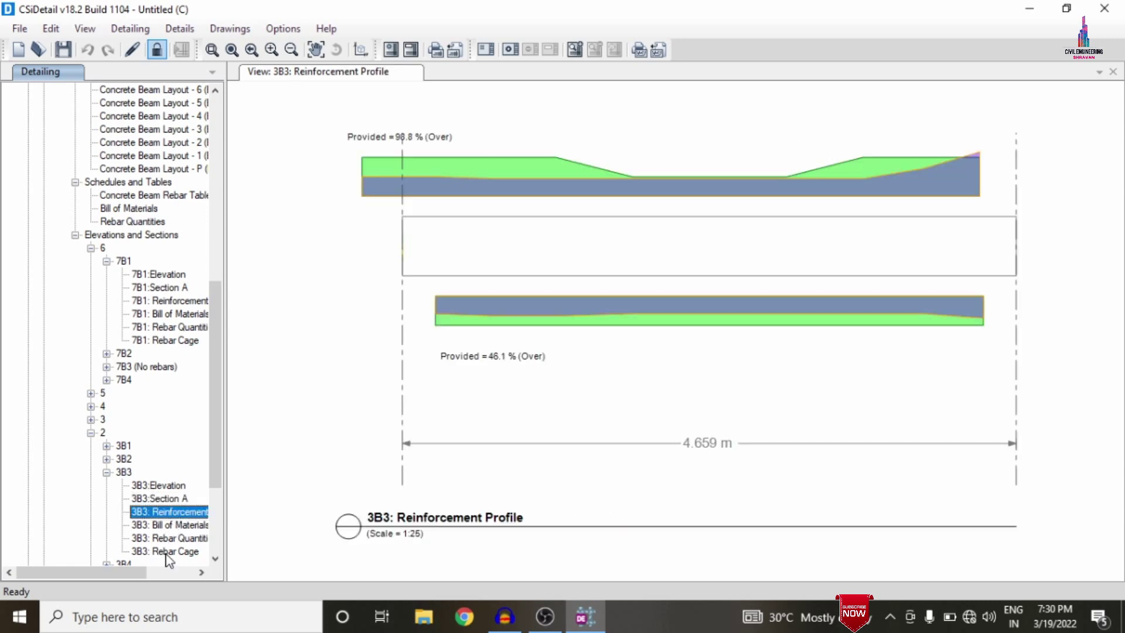
{"action": "double_click", "coordinate": [169, 551]}
{"action": "left_click_drag", "start_coordinate": [645, 375], "coordinate": [782, 367]}
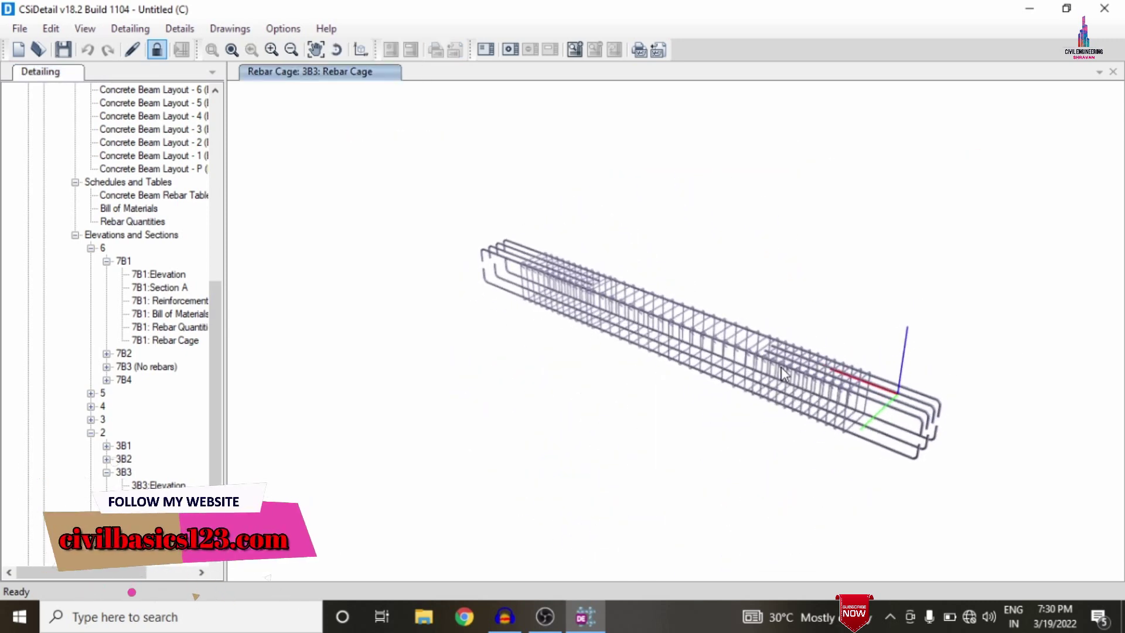
{"action": "scroll", "coordinate": [151, 484], "scroll_direction": "down", "scroll_amount": 4}
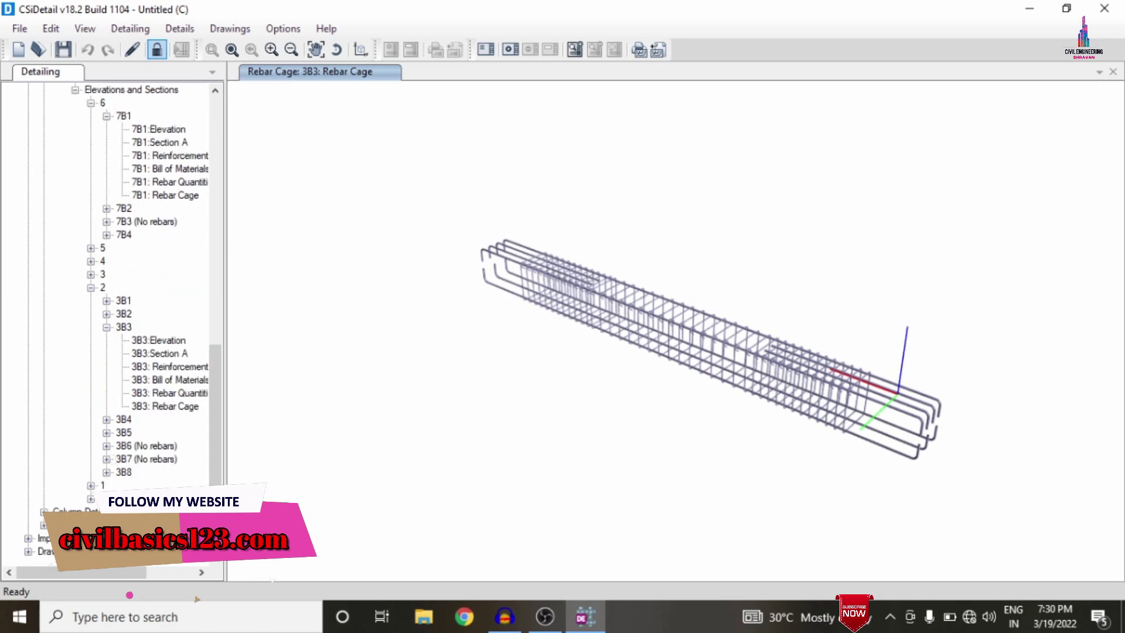
{"action": "left_click", "coordinate": [166, 406]}
Open the base-level Concrete Column Layout and Concrete Column Schedule (1 of 3)
{"action": "scroll", "coordinate": [135, 526], "scroll_direction": "down", "scroll_amount": 1}
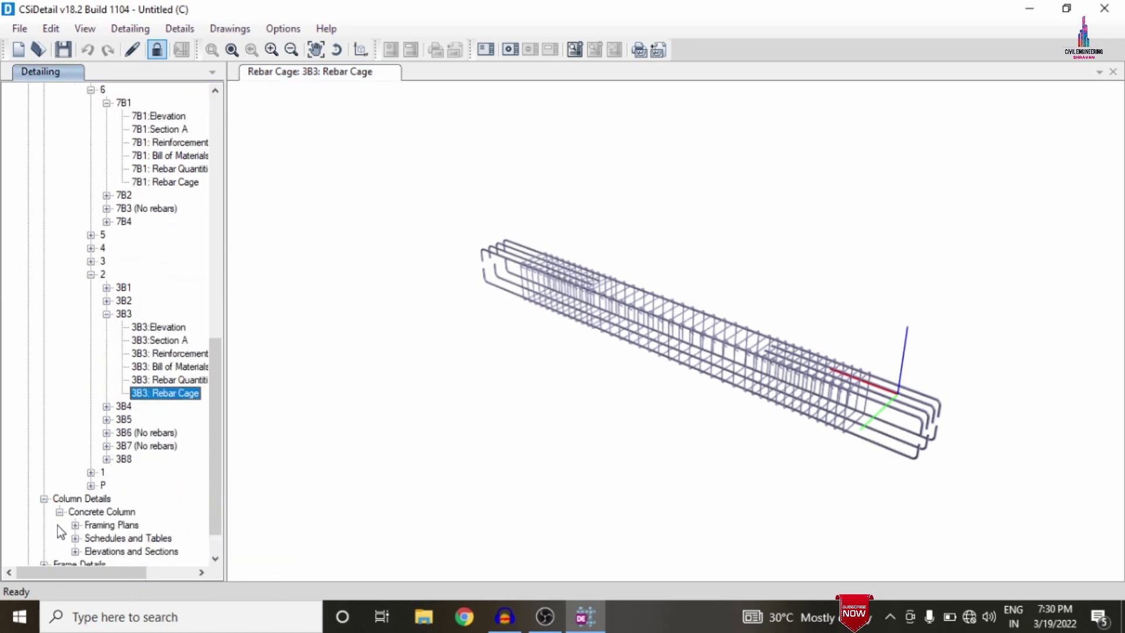
{"action": "left_click", "coordinate": [75, 525]}
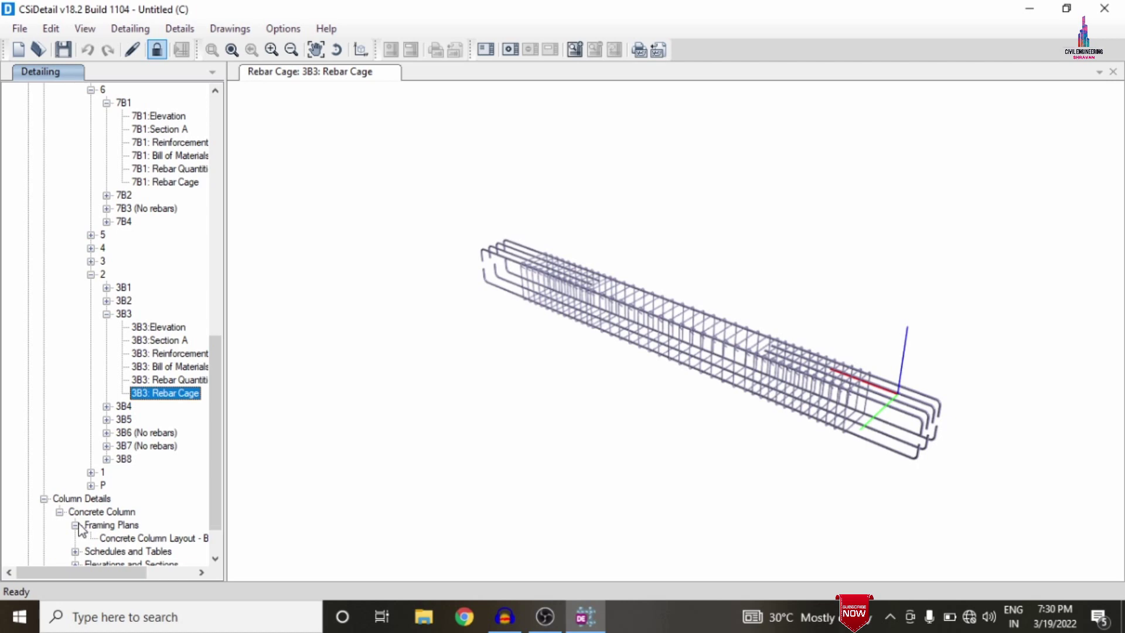
{"action": "left_click", "coordinate": [106, 538]}
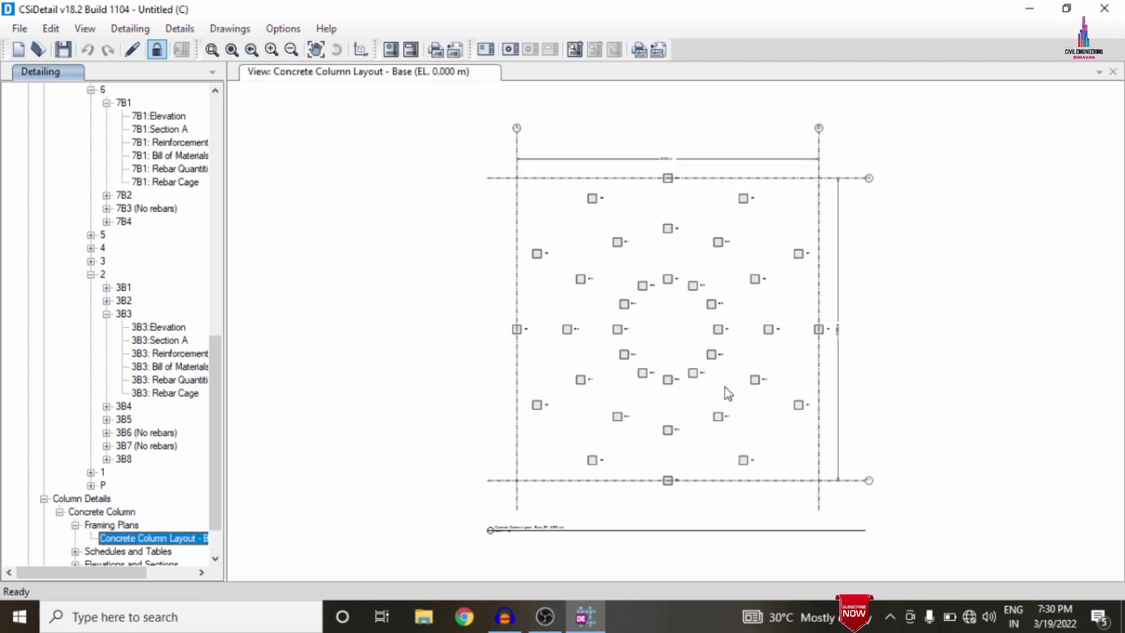
{"action": "scroll", "coordinate": [90, 524], "scroll_direction": "down", "scroll_amount": 2}
{"action": "left_click", "coordinate": [75, 499]}
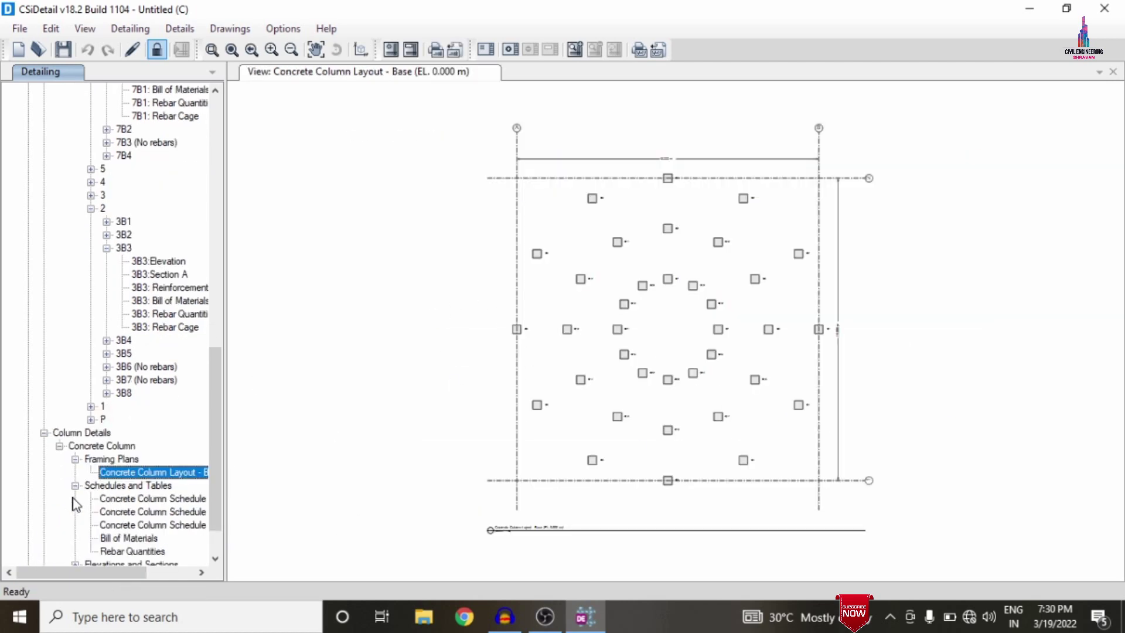
{"action": "left_click", "coordinate": [125, 497]}
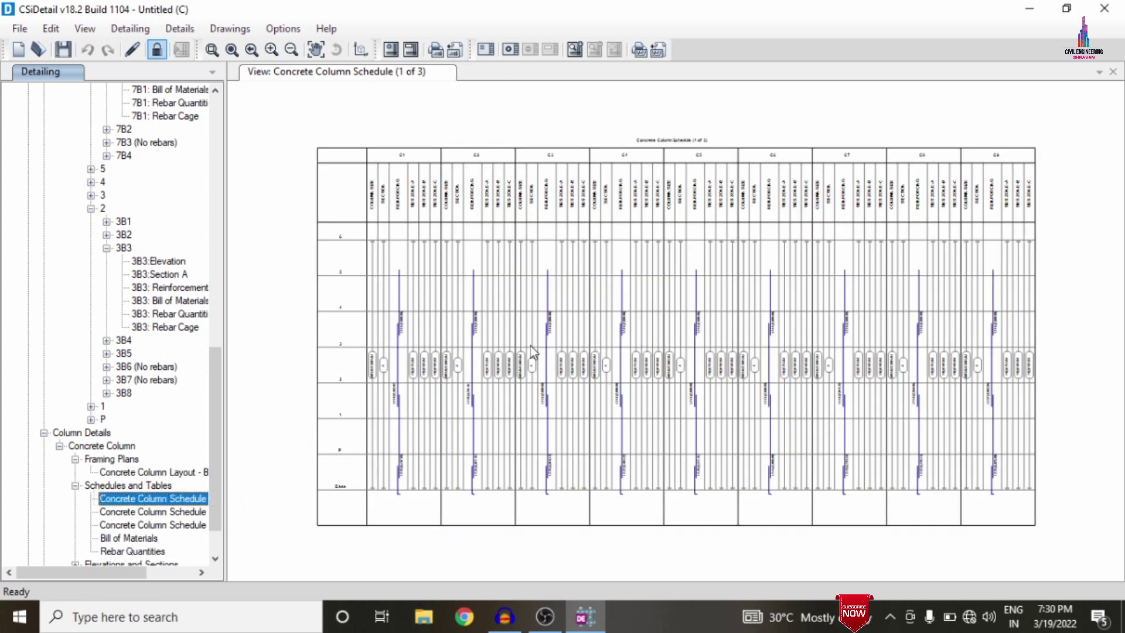
Expand column Elevations and Sections and open column C1's Section A
{"action": "scroll", "coordinate": [96, 538], "scroll_direction": "down", "scroll_amount": 2}
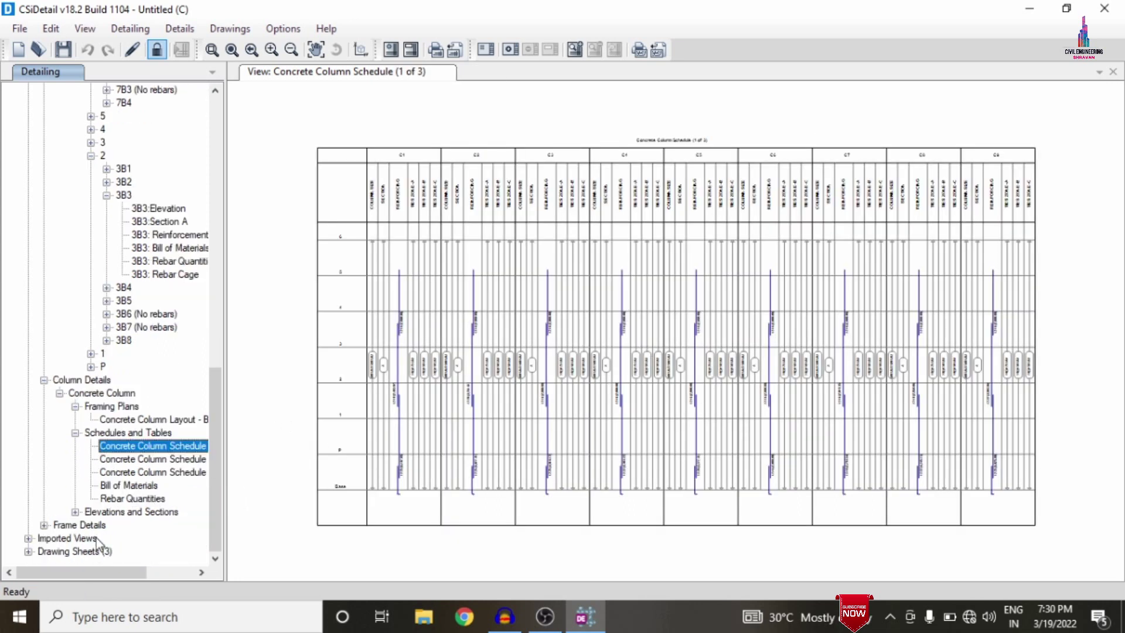
{"action": "left_click", "coordinate": [75, 512]}
{"action": "left_click", "coordinate": [91, 235]}
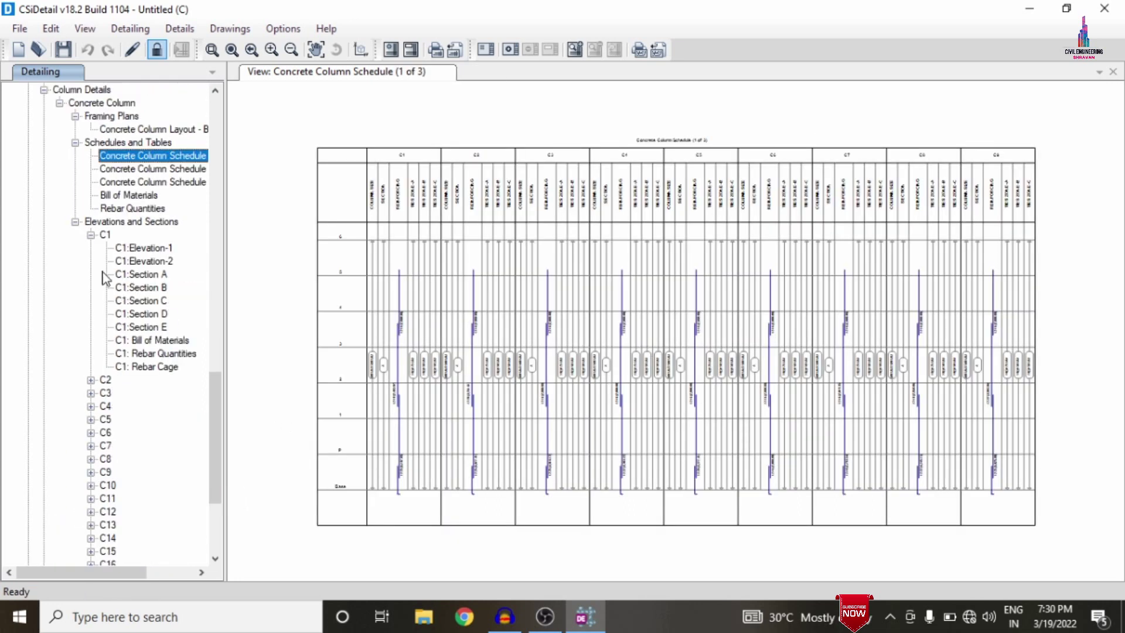
{"action": "left_click", "coordinate": [154, 275]}
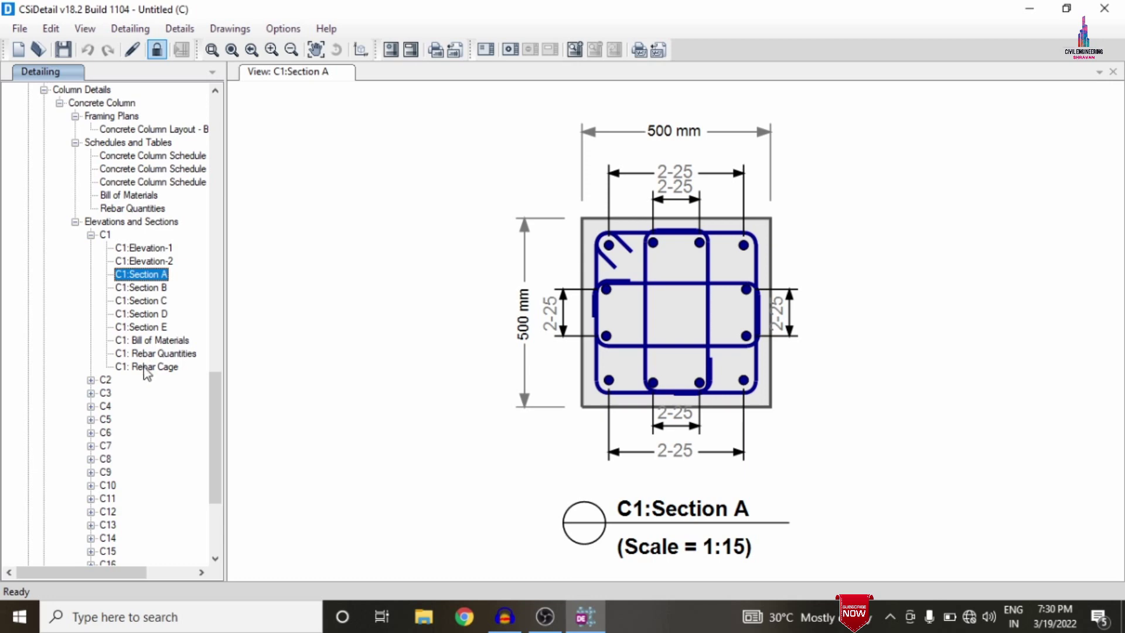
Review column C1's bill of materials and zoomed rebar cage, then open Floor Framing Plan - 6
{"action": "left_click", "coordinate": [148, 341]}
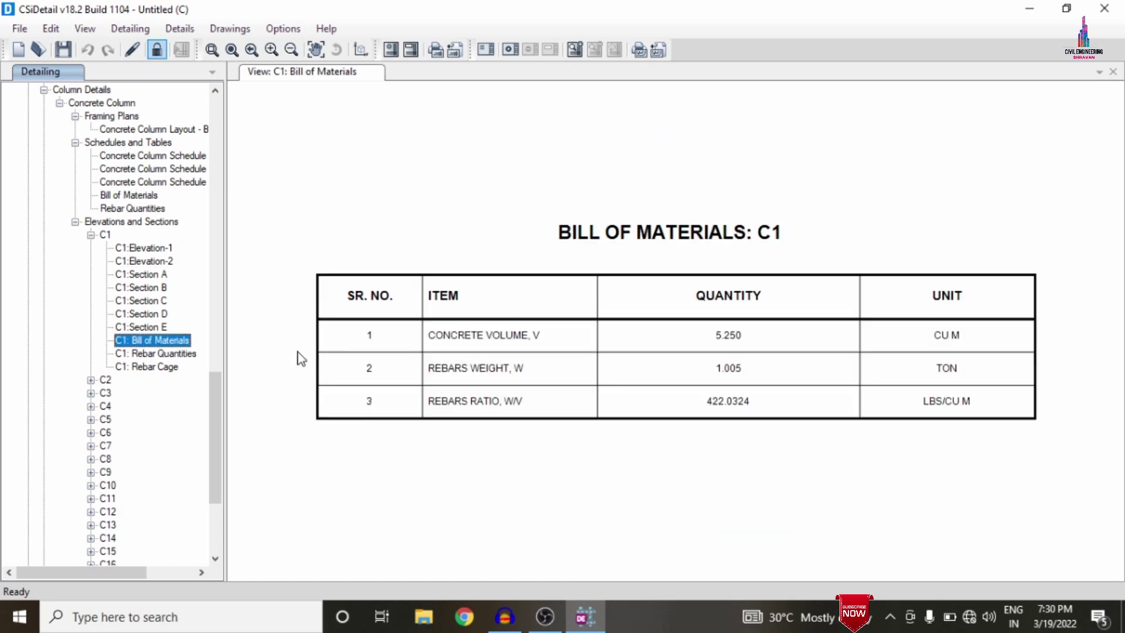
{"action": "left_click", "coordinate": [154, 367]}
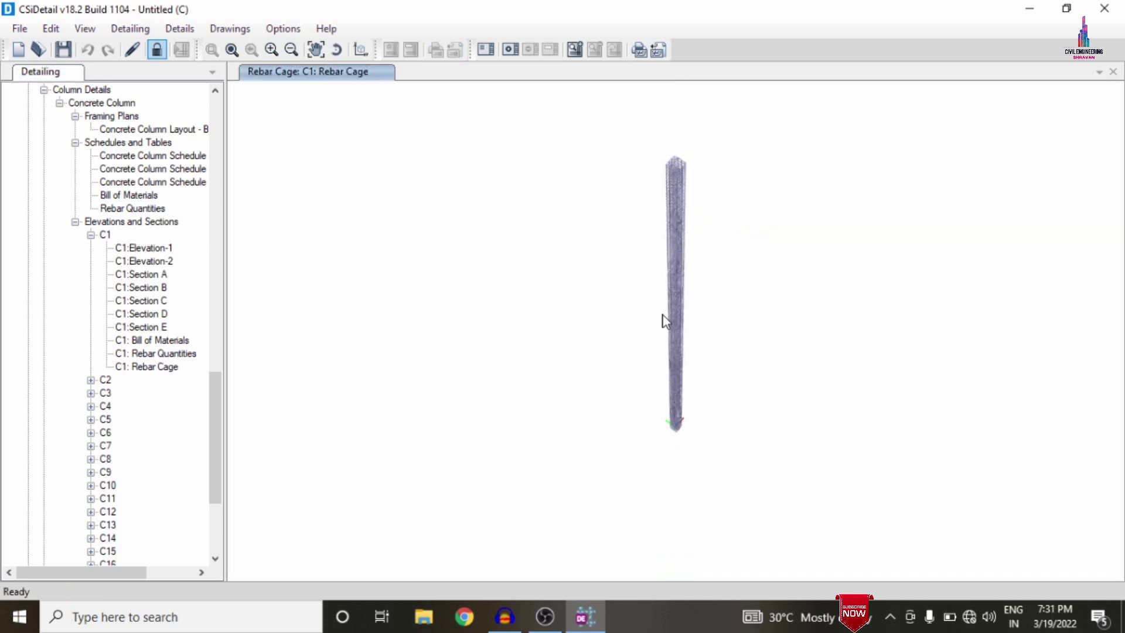
{"action": "scroll", "coordinate": [688, 168], "scroll_direction": "up", "scroll_amount": 5}
{"action": "scroll", "coordinate": [694, 118], "scroll_direction": "up", "scroll_amount": 6}
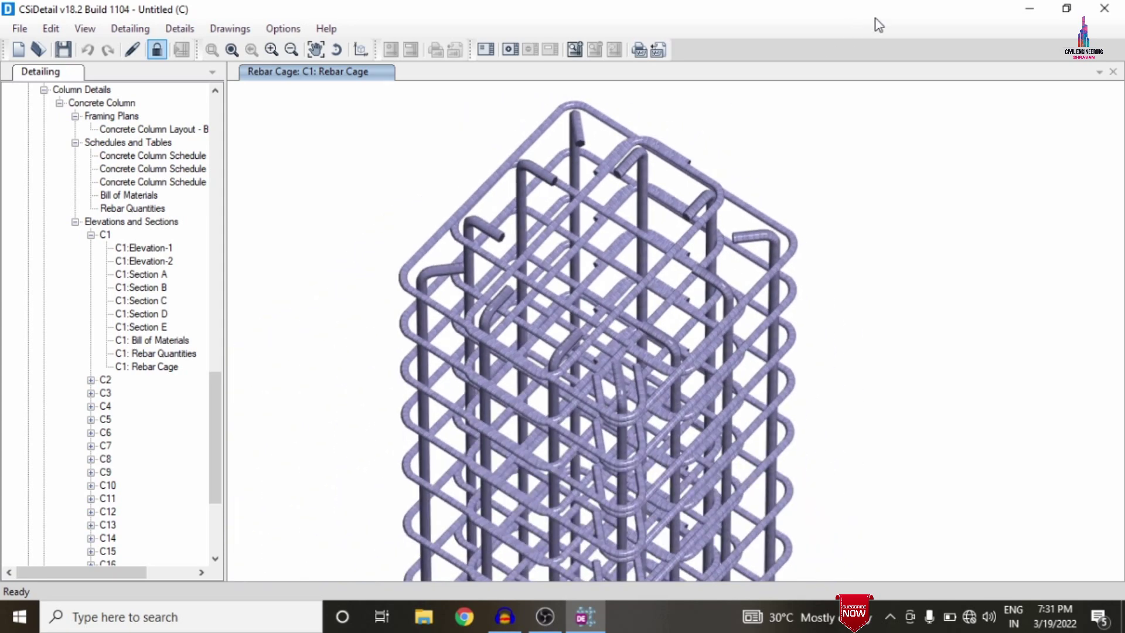
{"action": "scroll", "coordinate": [19, 279], "scroll_direction": "down", "scroll_amount": 4}
{"action": "left_click_drag", "start_coordinate": [214, 446], "coordinate": [222, 101]}
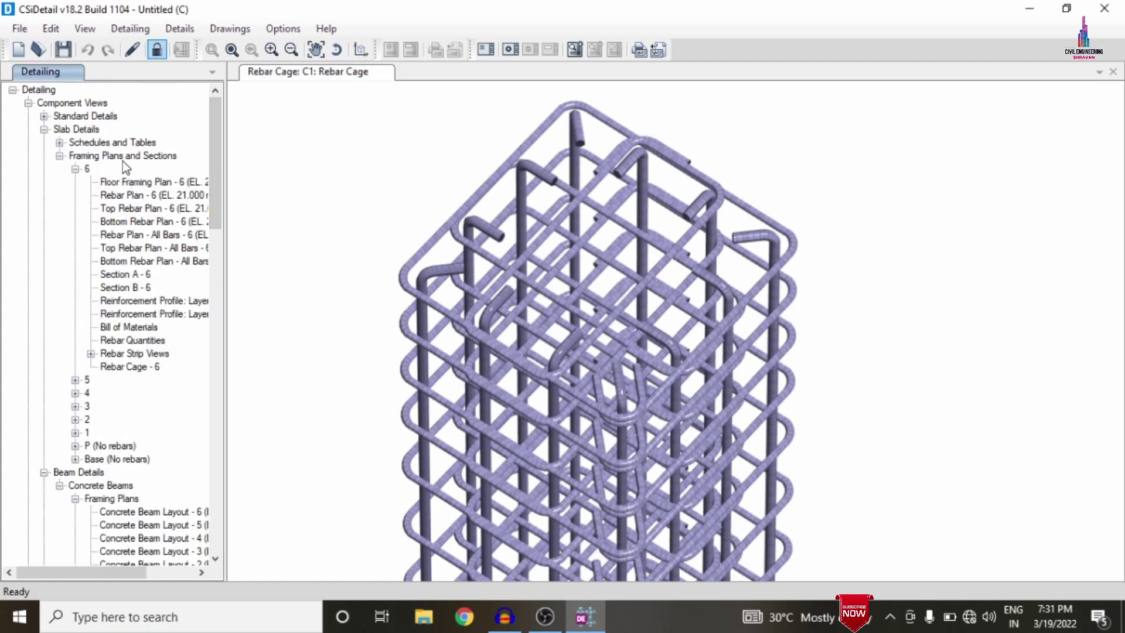
{"action": "double_click", "coordinate": [124, 183]}
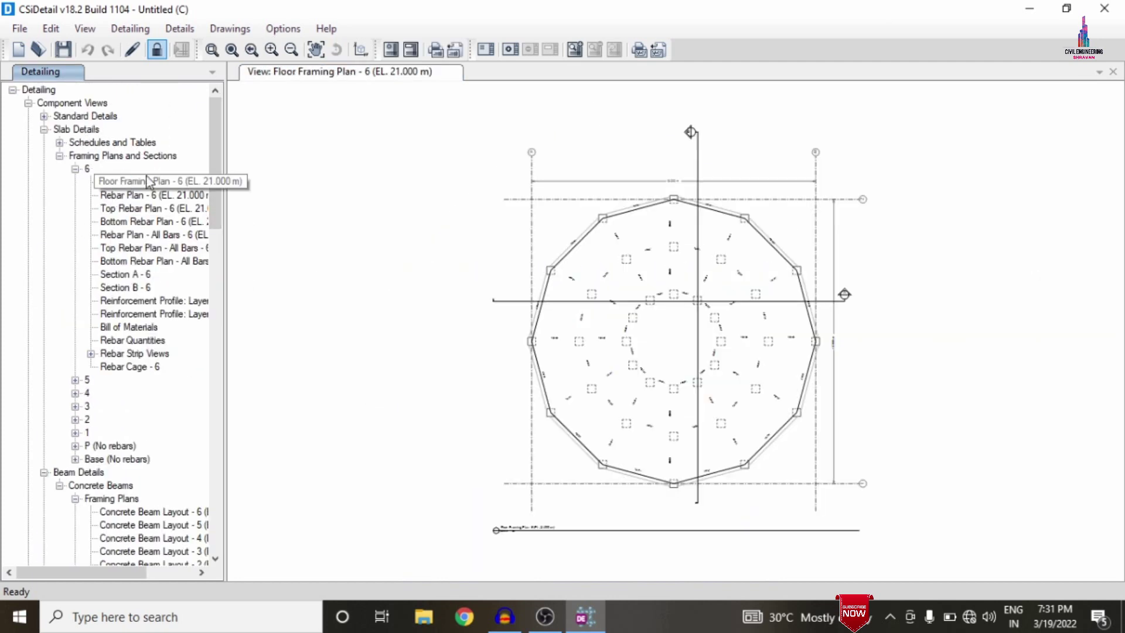